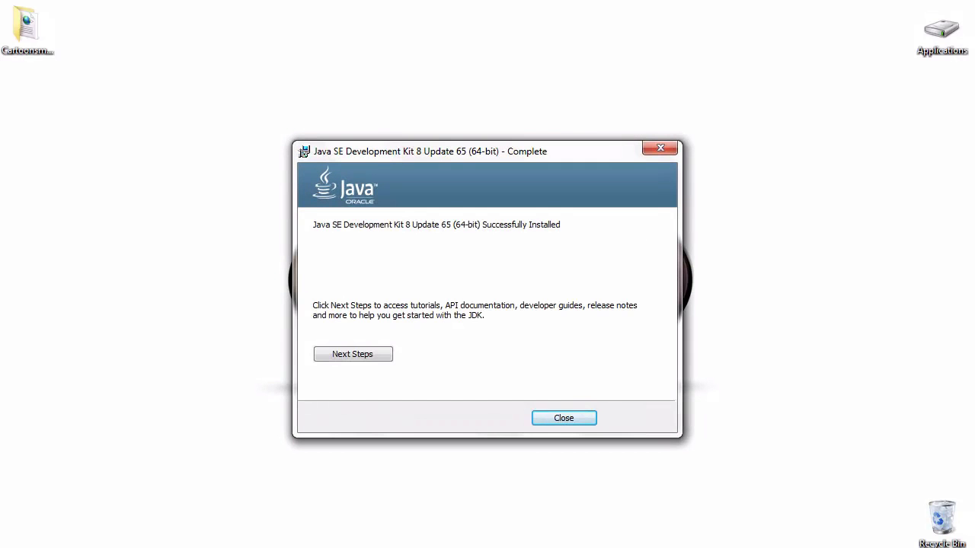
Close the finished JDK installer, and download Android Studio for Windows from the Android developer site, accepting its terms.
{"action": "left_click", "coordinate": [582, 417]}
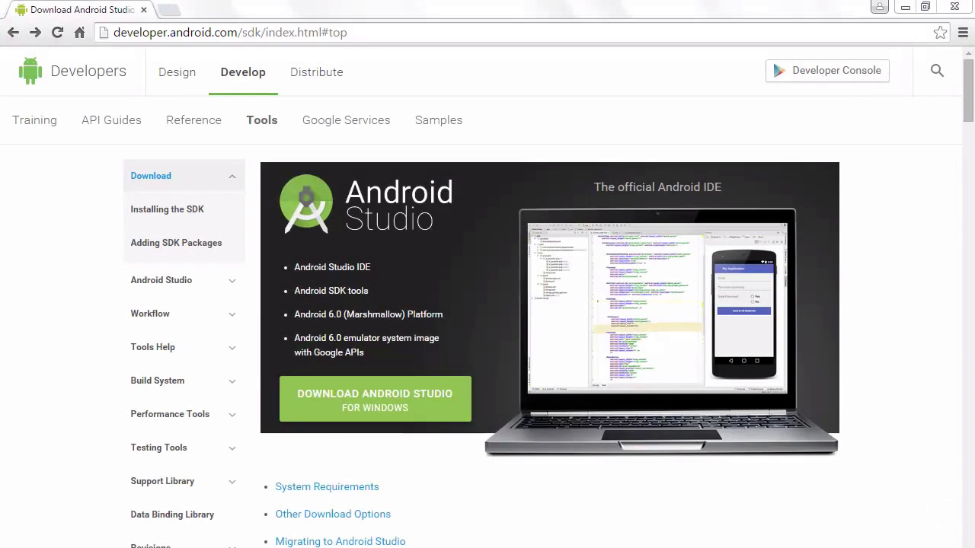
{"action": "left_click", "coordinate": [388, 398]}
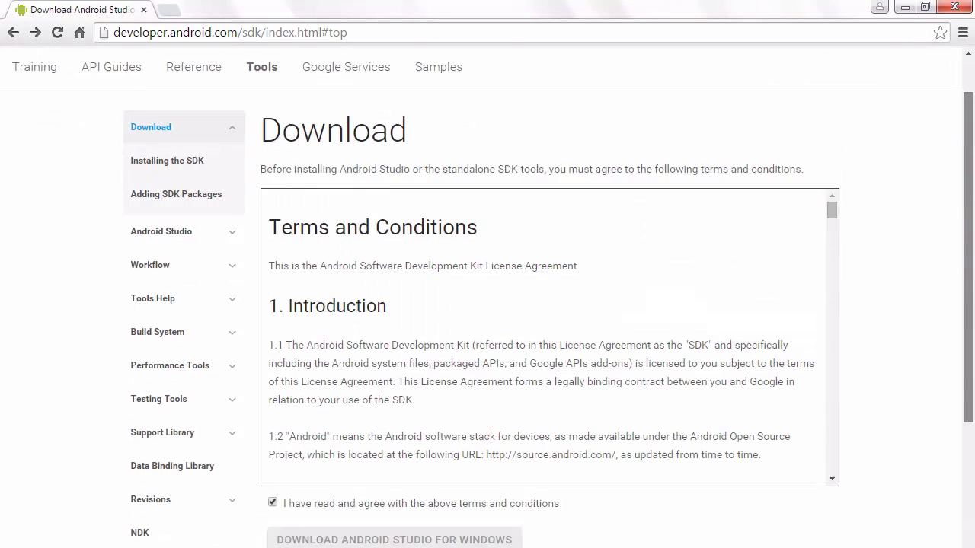
{"action": "scroll", "coordinate": [420, 422], "scroll_direction": "down", "scroll_amount": 1}
{"action": "left_click", "coordinate": [421, 457]}
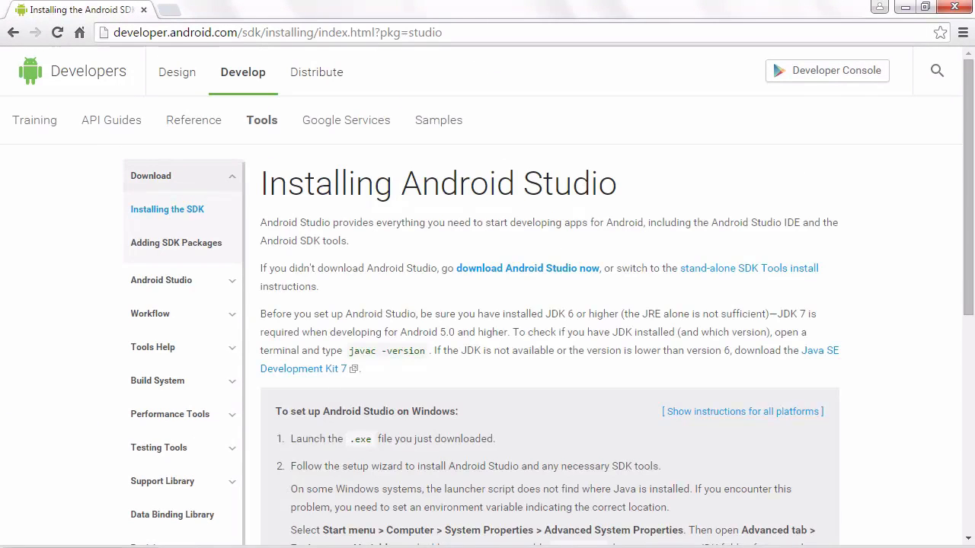
{"action": "left_click", "coordinate": [905, 8]}
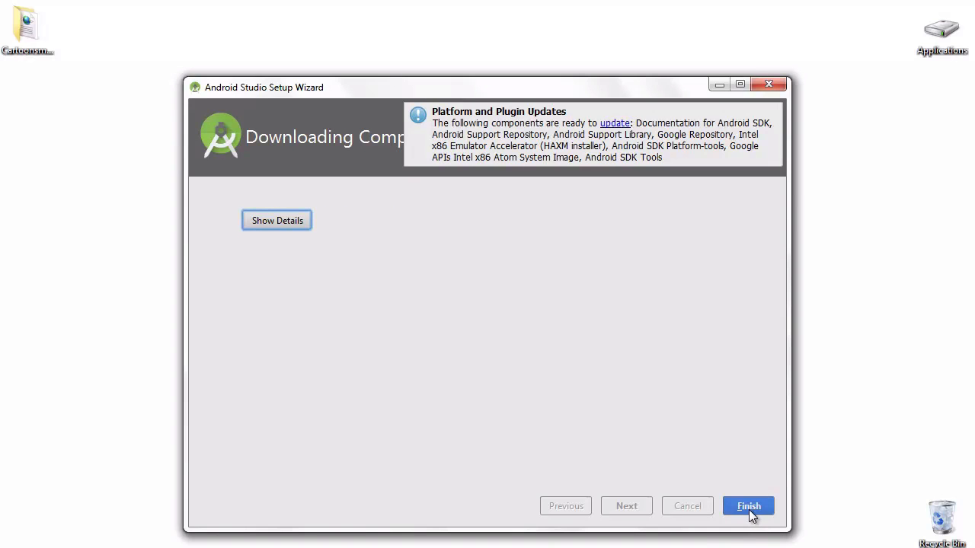
Finish the Android Studio setup wizard and close the welcome window.
{"action": "left_click", "coordinate": [749, 507]}
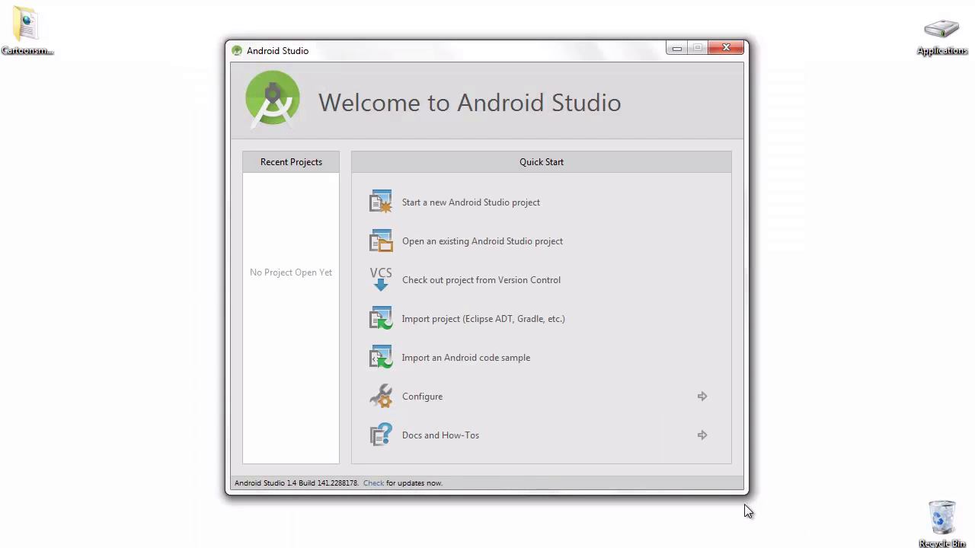
{"action": "left_click", "coordinate": [726, 49]}
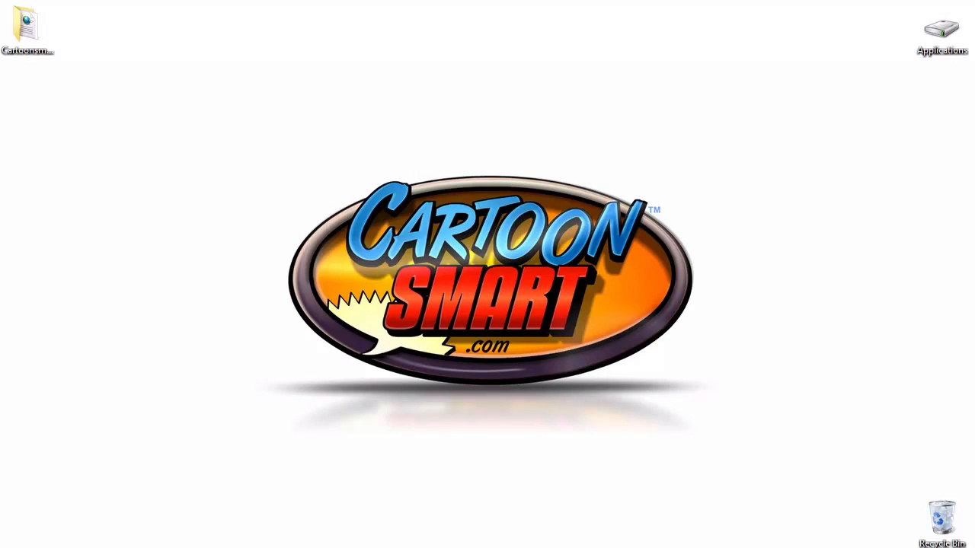
Open the Environment Variables dialog from the computer's advanced system settings.
{"action": "left_click", "coordinate": [19, 535]}
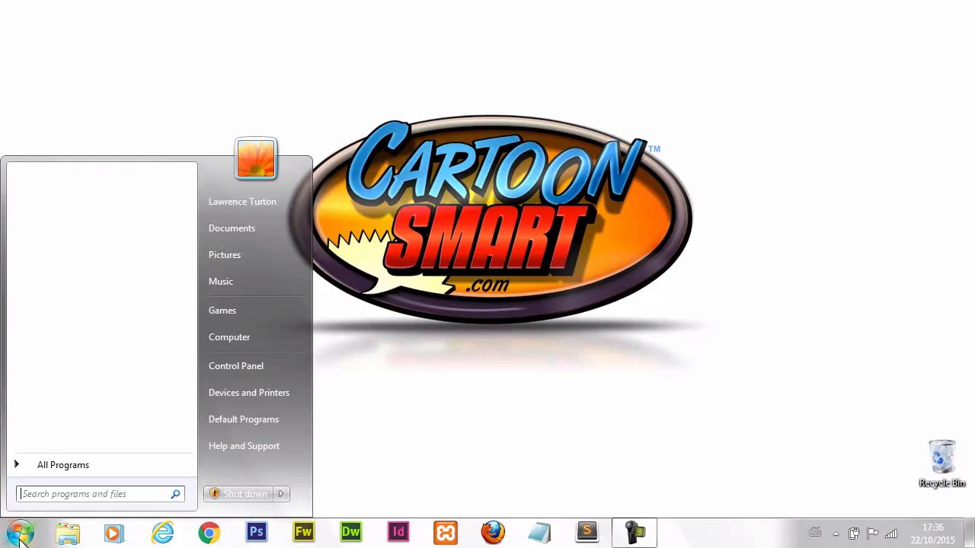
{"action": "right_click", "coordinate": [253, 339]}
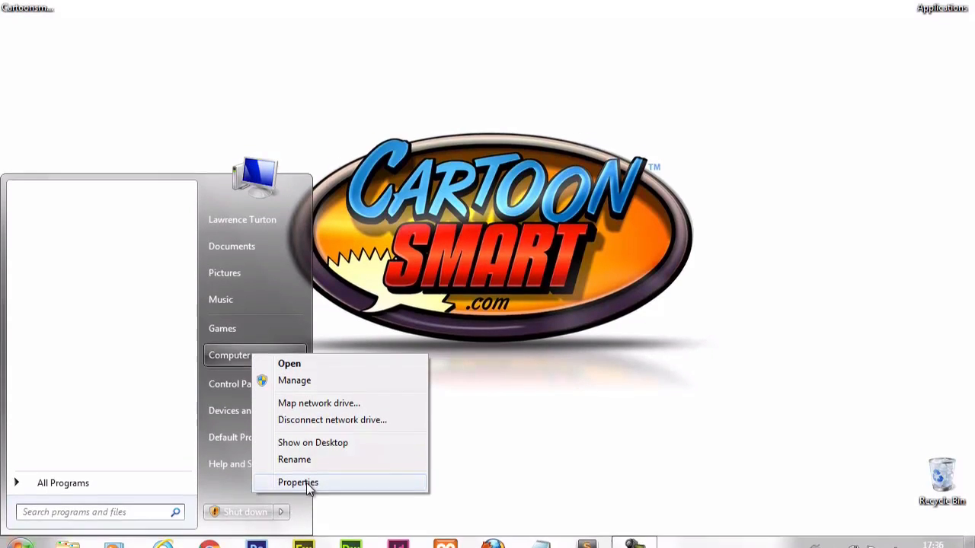
{"action": "left_click", "coordinate": [303, 464]}
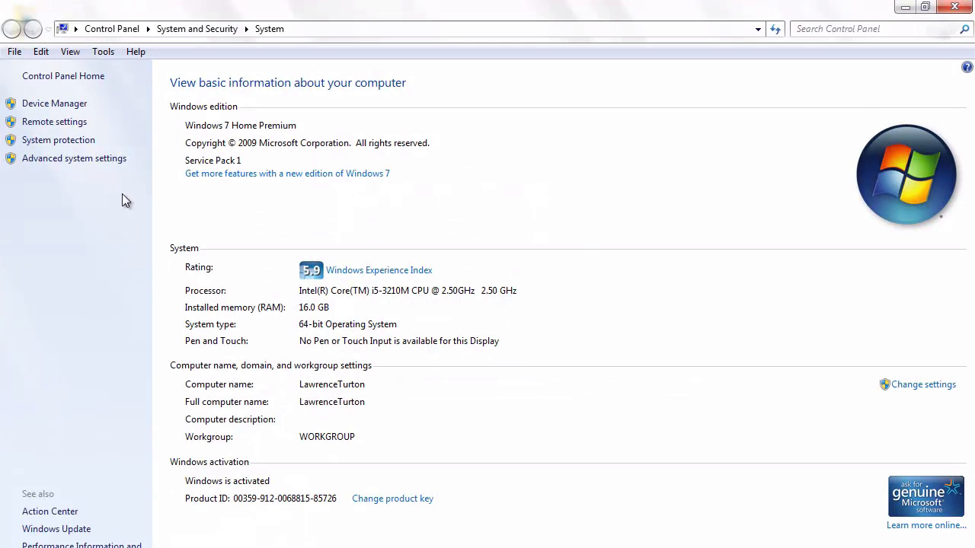
{"action": "left_click", "coordinate": [88, 160]}
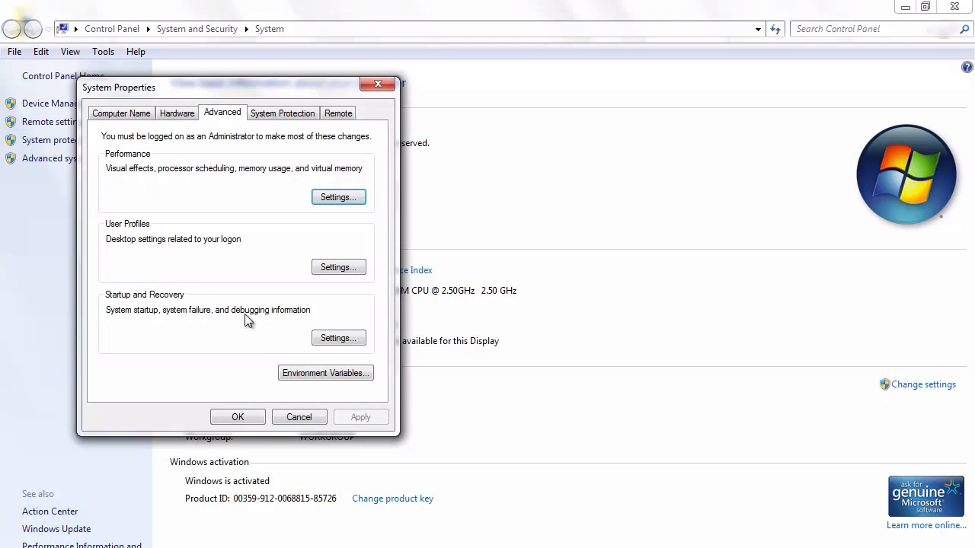
{"action": "left_click", "coordinate": [309, 373]}
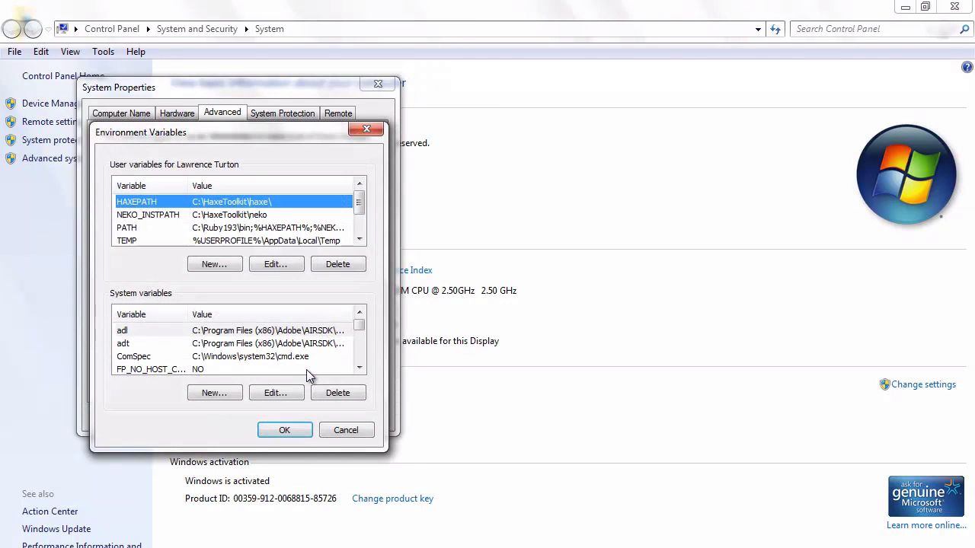
Open the system variable Path for editing.
{"action": "left_click", "coordinate": [359, 369]}
{"action": "left_click", "coordinate": [359, 369]}
{"action": "left_click", "coordinate": [360, 369]}
{"action": "left_click", "coordinate": [359, 369]}
{"action": "left_click", "coordinate": [360, 369]}
{"action": "left_click", "coordinate": [360, 368]}
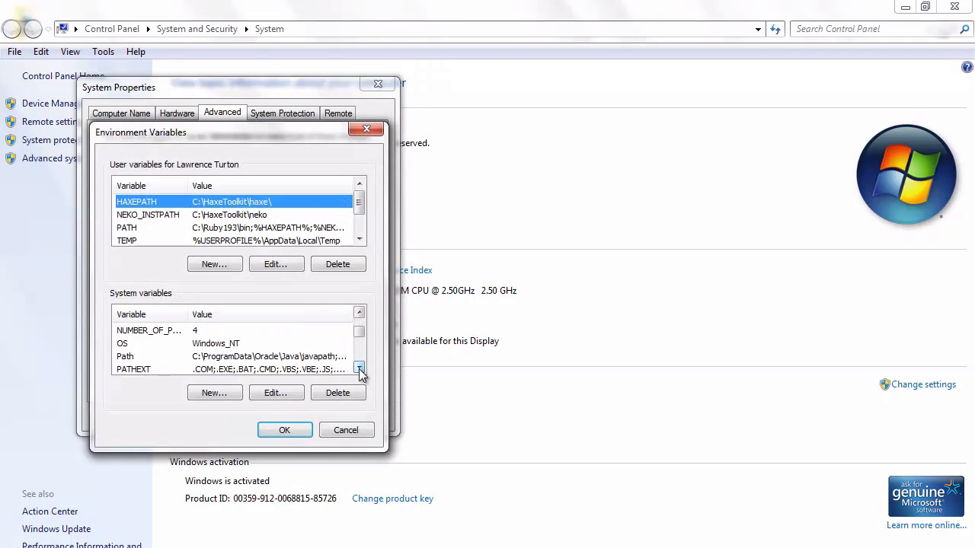
{"action": "left_click", "coordinate": [246, 358]}
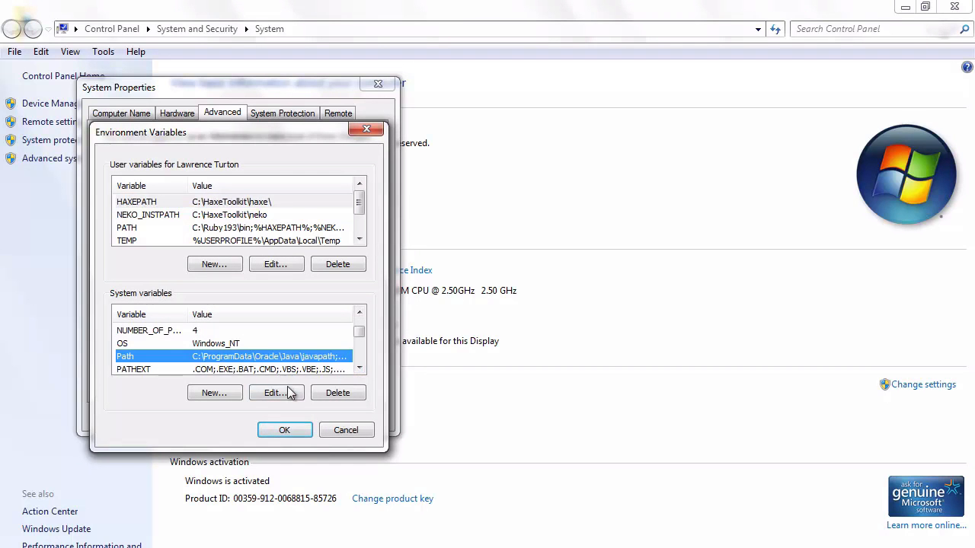
{"action": "left_click", "coordinate": [274, 393]}
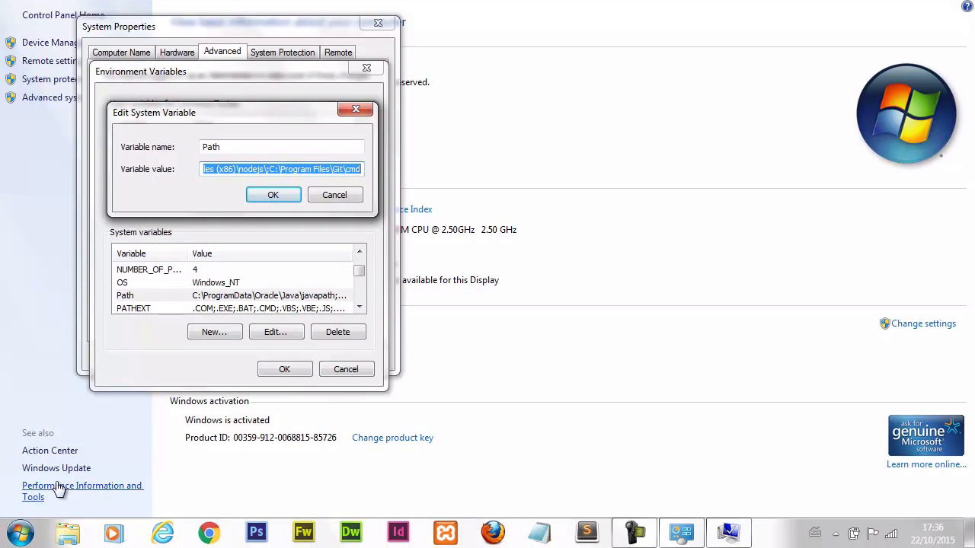
Copy the full path of the C:\Android\sdk\tools folder in Windows Explorer and return to the variable editor.
{"action": "left_click", "coordinate": [21, 531]}
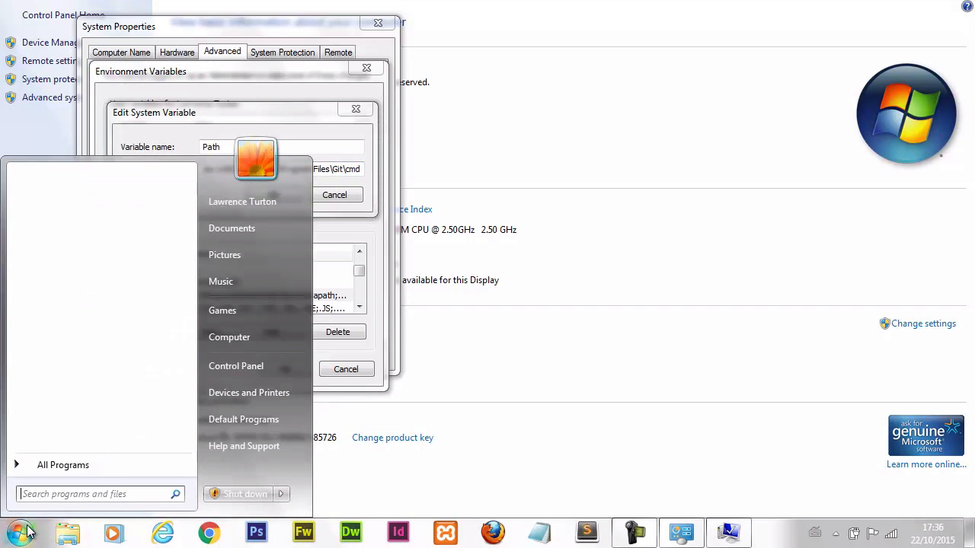
{"action": "left_click", "coordinate": [236, 336]}
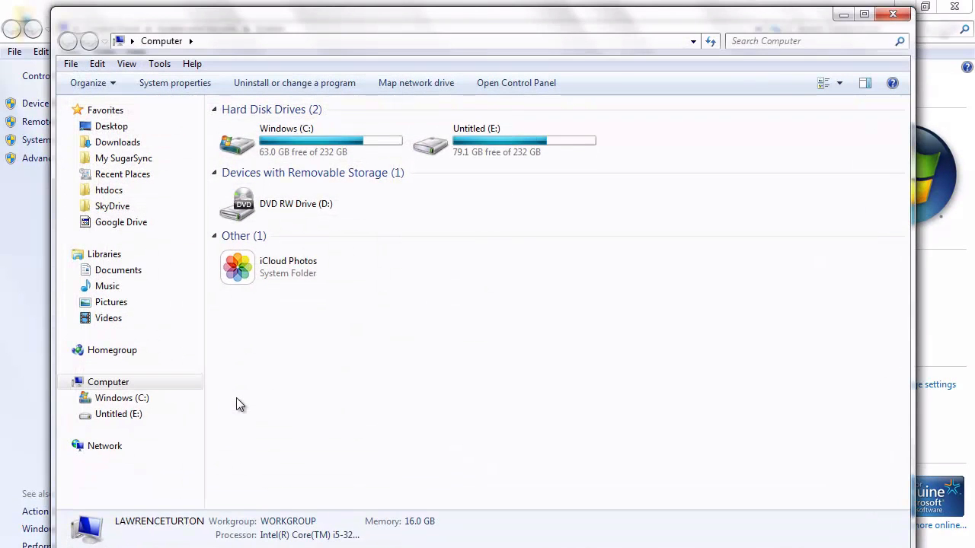
{"action": "double_click", "coordinate": [306, 140]}
{"action": "double_click", "coordinate": [305, 143]}
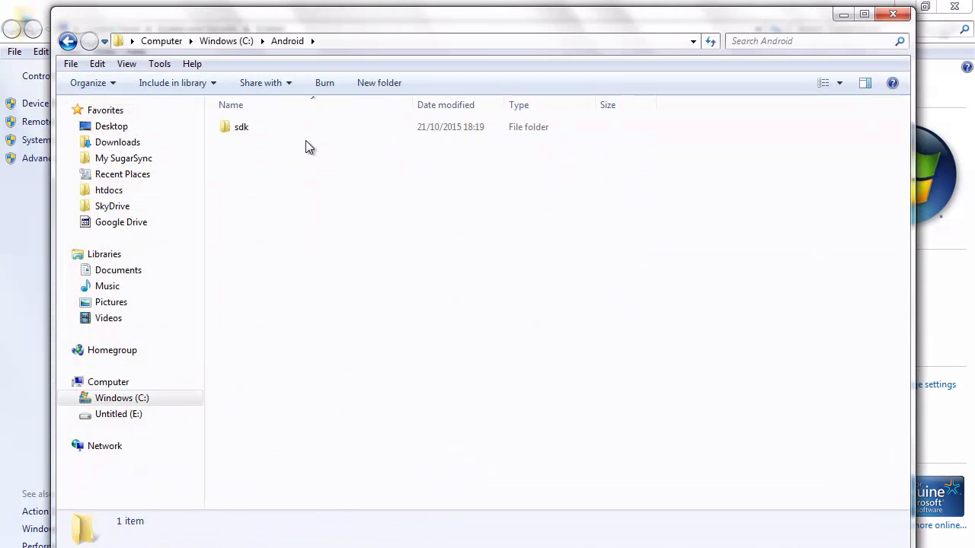
{"action": "double_click", "coordinate": [254, 127]}
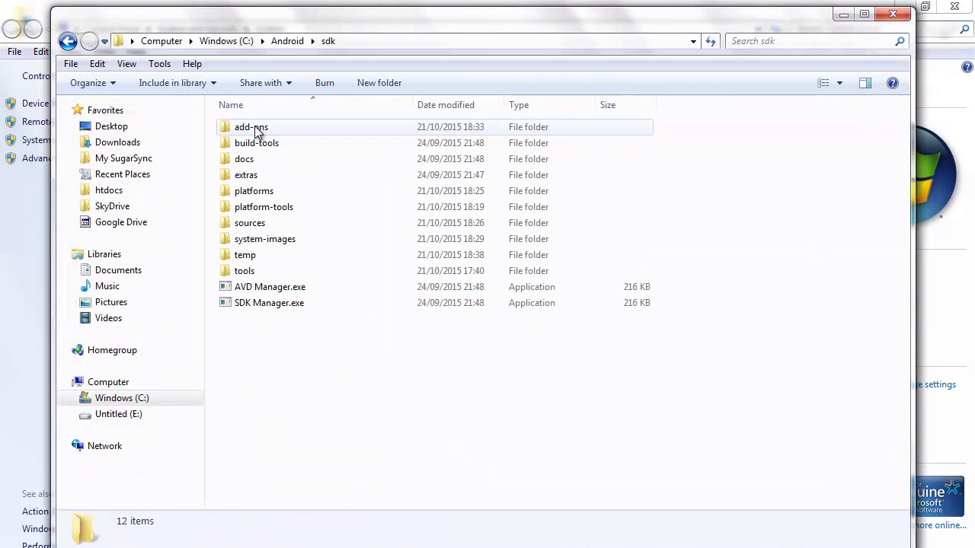
{"action": "double_click", "coordinate": [272, 271]}
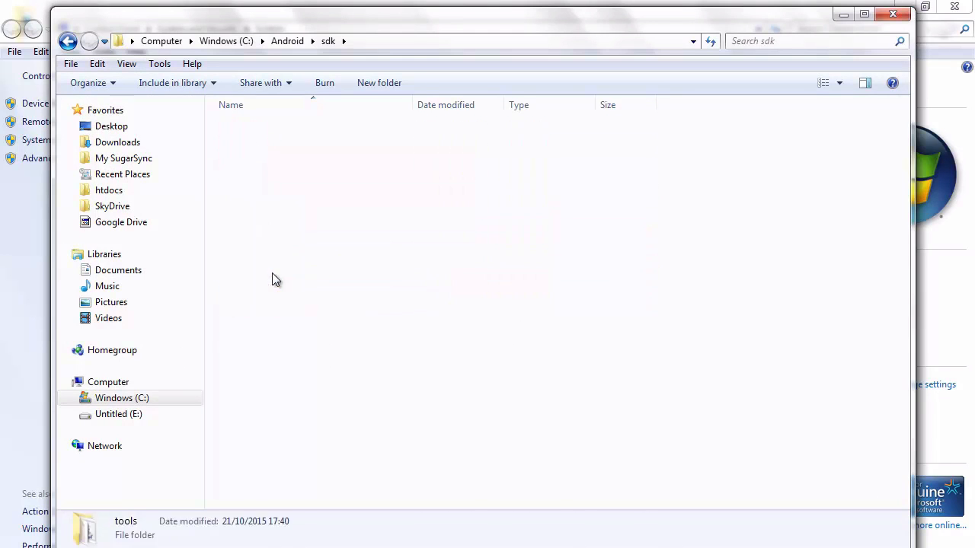
{"action": "left_click", "coordinate": [118, 41]}
{"action": "key", "text": "ctrl+c"}
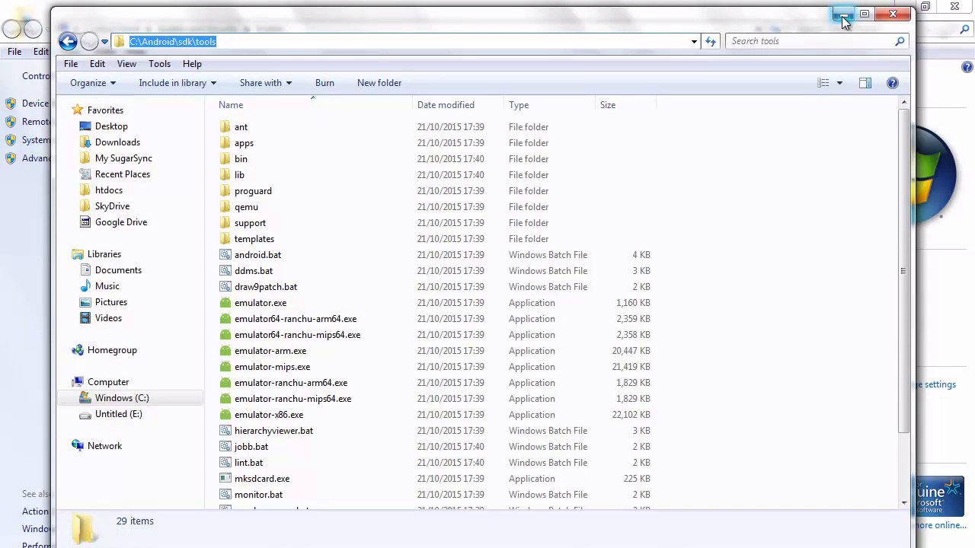
{"action": "left_click", "coordinate": [842, 16]}
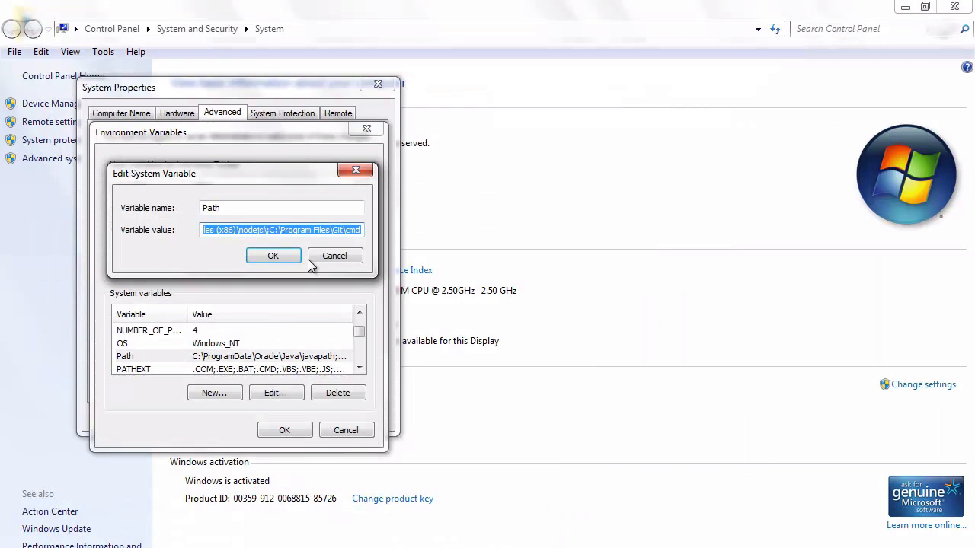
Append ;C:\Android\sdk\tools; to the end of the Path variable's value.
{"action": "left_click", "coordinate": [360, 231]}
{"action": "type", "text": ";"}
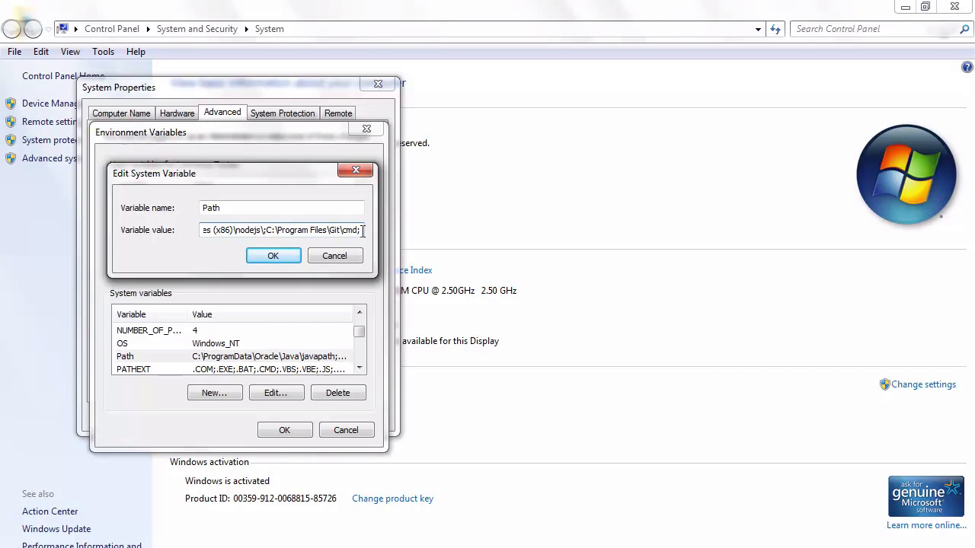
{"action": "key", "text": "ctrl+v"}
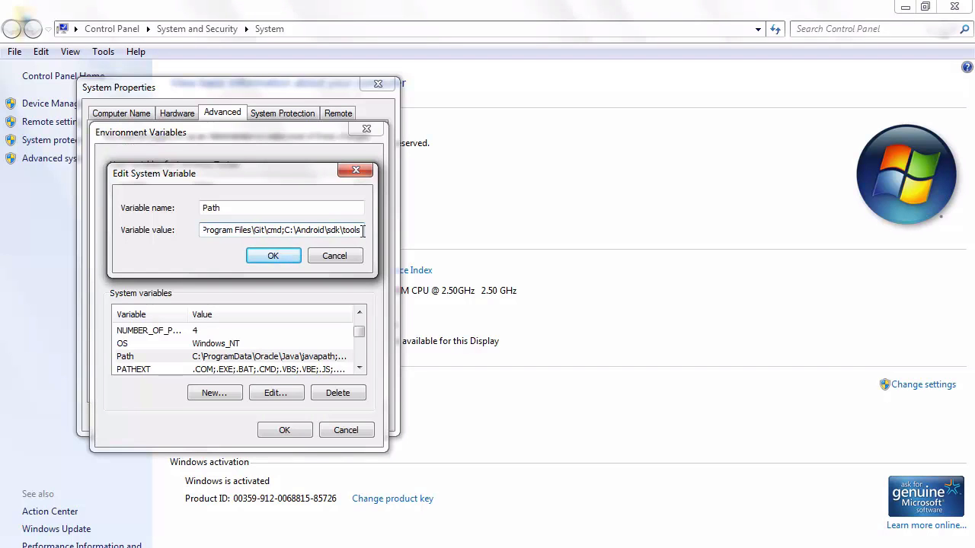
{"action": "type", "text": ";"}
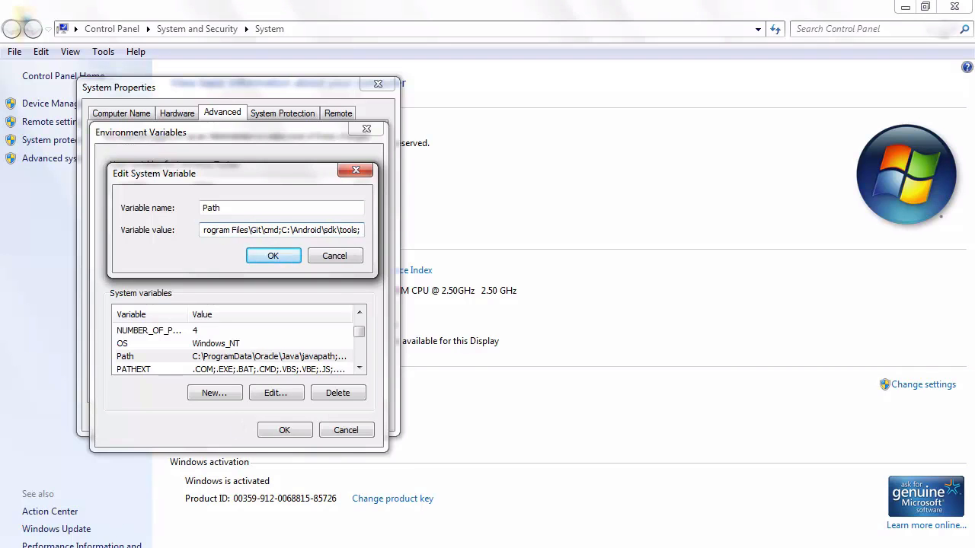
Copy the full path of the sdk's platform-tools folder and append C:\Android\sdk\platform-tools; to the Path value.
{"action": "left_click", "coordinate": [45, 547]}
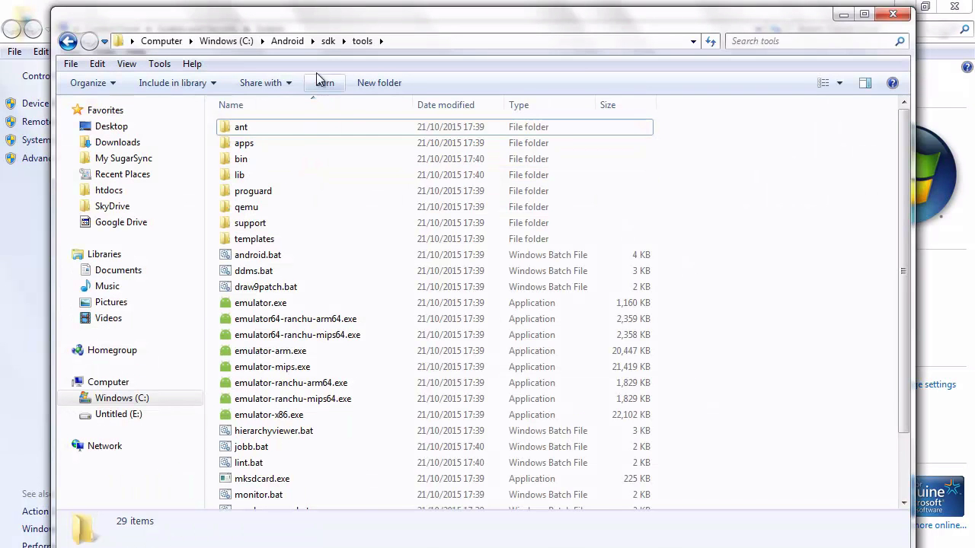
{"action": "left_click", "coordinate": [328, 42]}
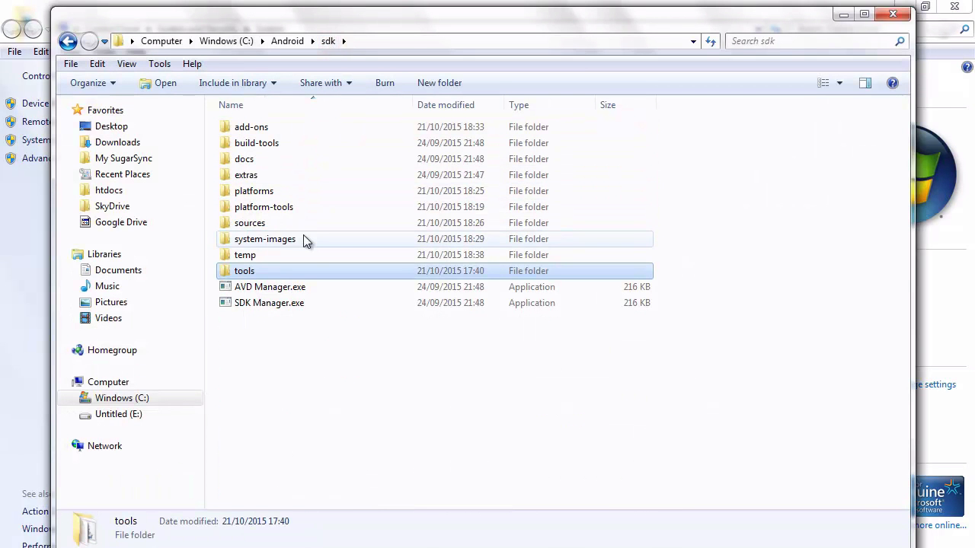
{"action": "double_click", "coordinate": [300, 208]}
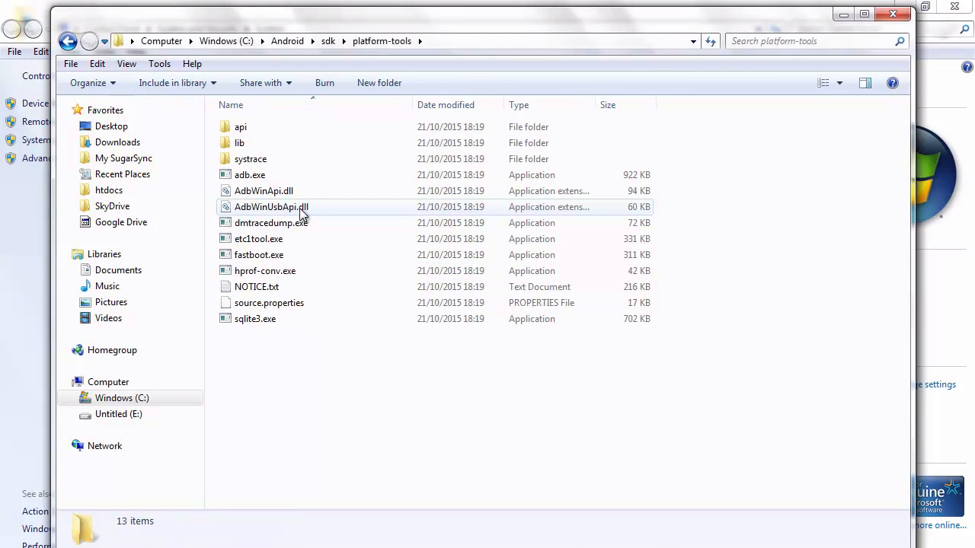
{"action": "left_click", "coordinate": [118, 42]}
{"action": "key", "text": "ctrl+c"}
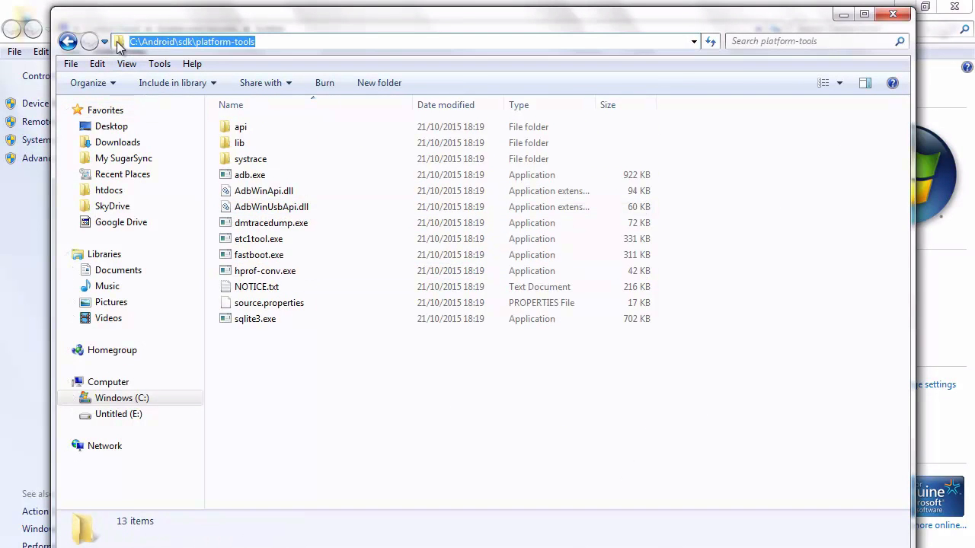
{"action": "left_click", "coordinate": [841, 15]}
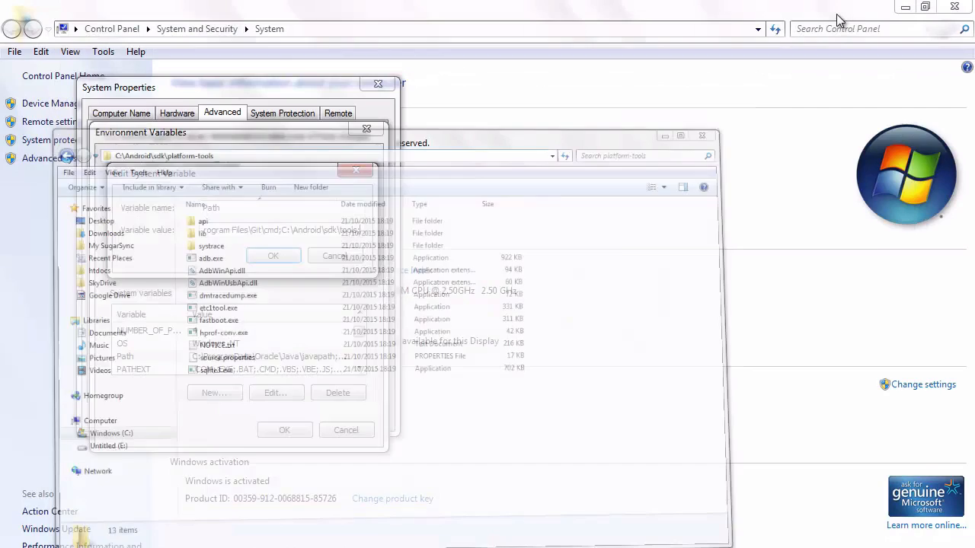
{"action": "key", "text": "ctrl+v"}
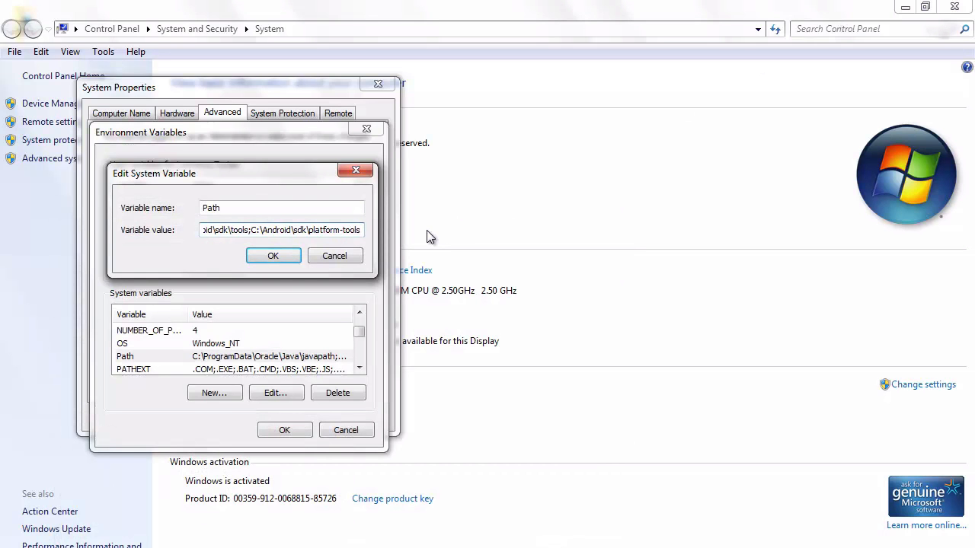
{"action": "type", "text": ";"}
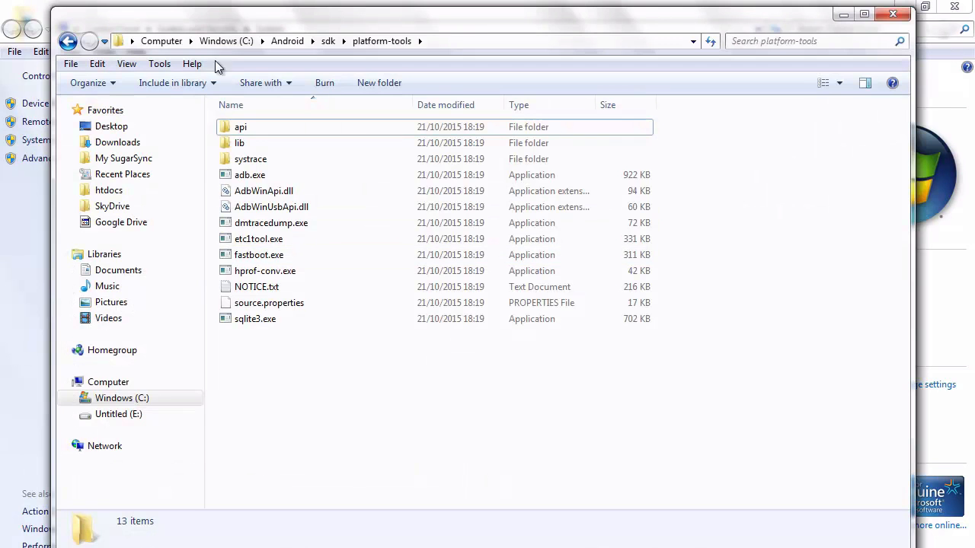
Browse to C:\Program Files\Java\jdk1.8.0_65 in Windows Explorer and copy the folder's full path.
{"action": "left_click", "coordinate": [220, 42]}
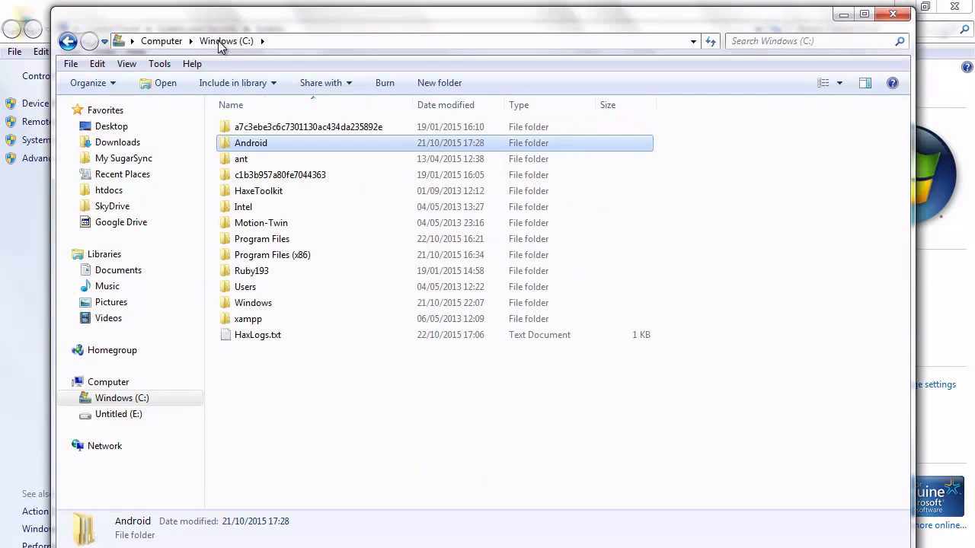
{"action": "double_click", "coordinate": [278, 239]}
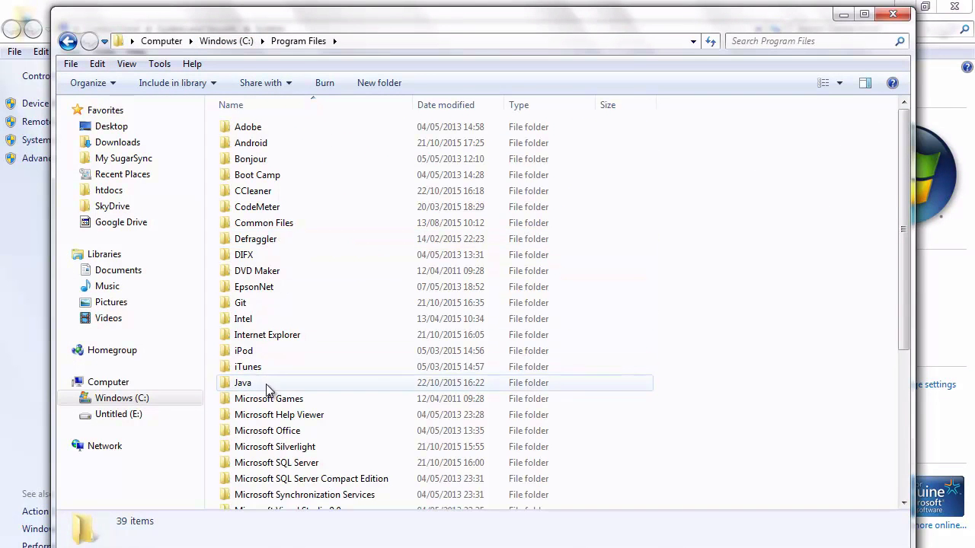
{"action": "double_click", "coordinate": [266, 384]}
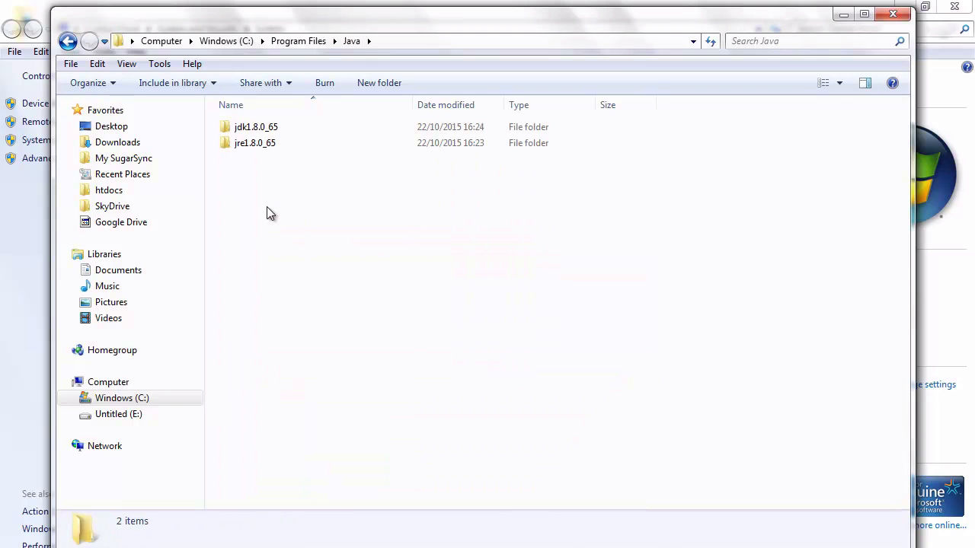
{"action": "double_click", "coordinate": [266, 128]}
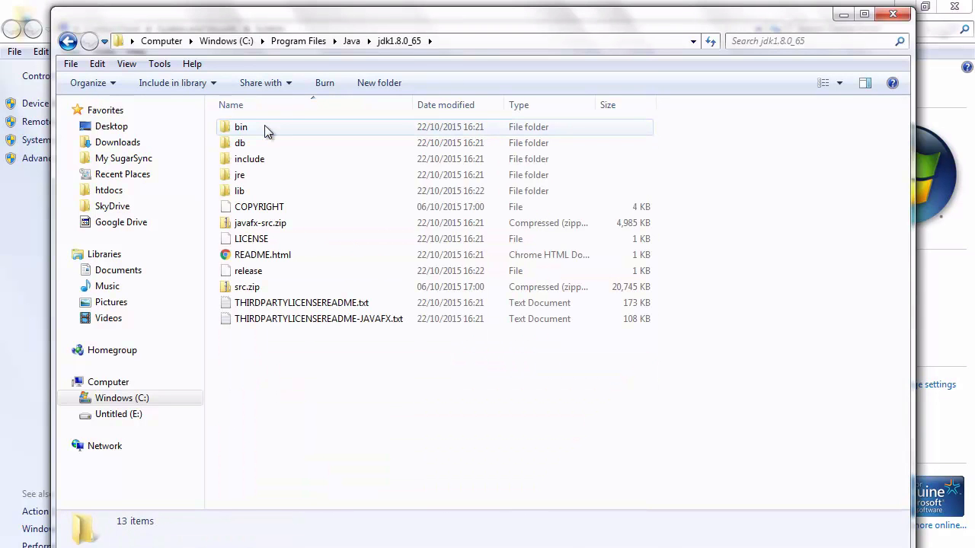
{"action": "left_click", "coordinate": [117, 44]}
{"action": "key", "text": "ctrl+c"}
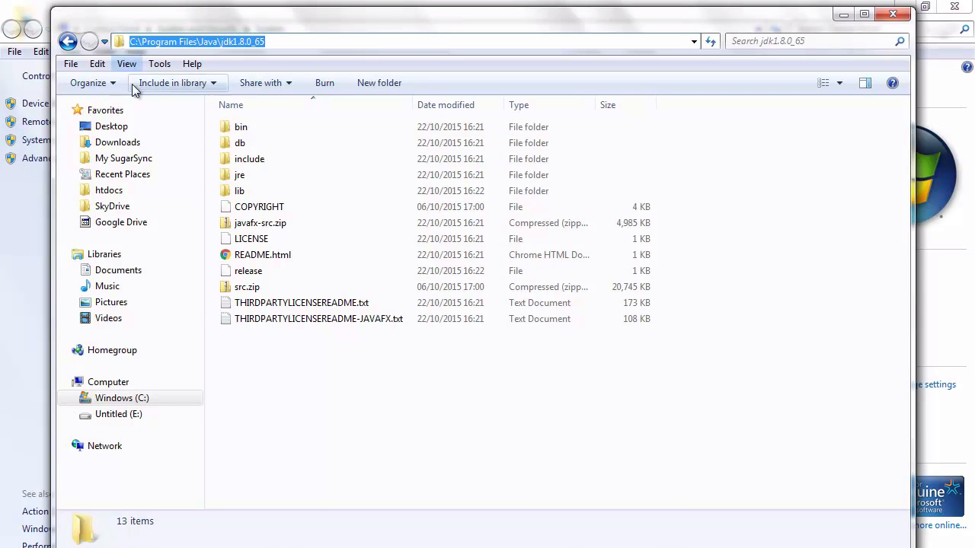
Append C:\Program Files\Java\jdk1.8.0_65 to the Path value, confirm all system dialogs, and close the Explorer and System windows.
{"action": "left_click", "coordinate": [661, 547]}
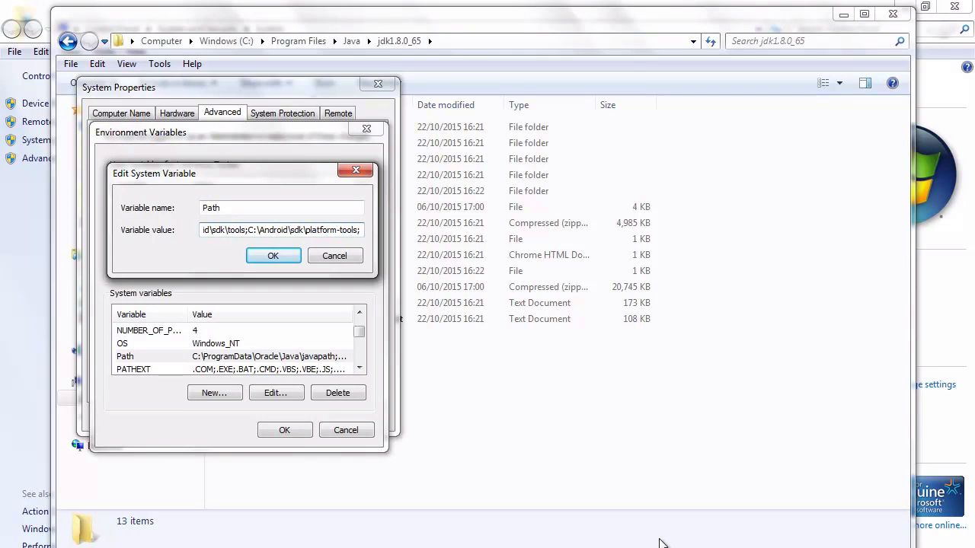
{"action": "key", "text": "ctrl+v"}
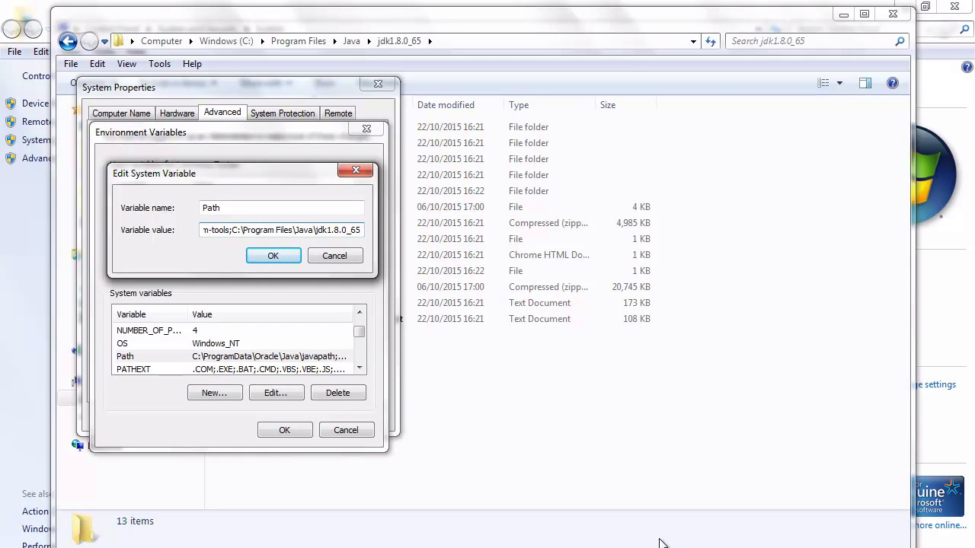
{"action": "left_click", "coordinate": [272, 257]}
{"action": "left_click", "coordinate": [280, 430]}
{"action": "left_click", "coordinate": [242, 417]}
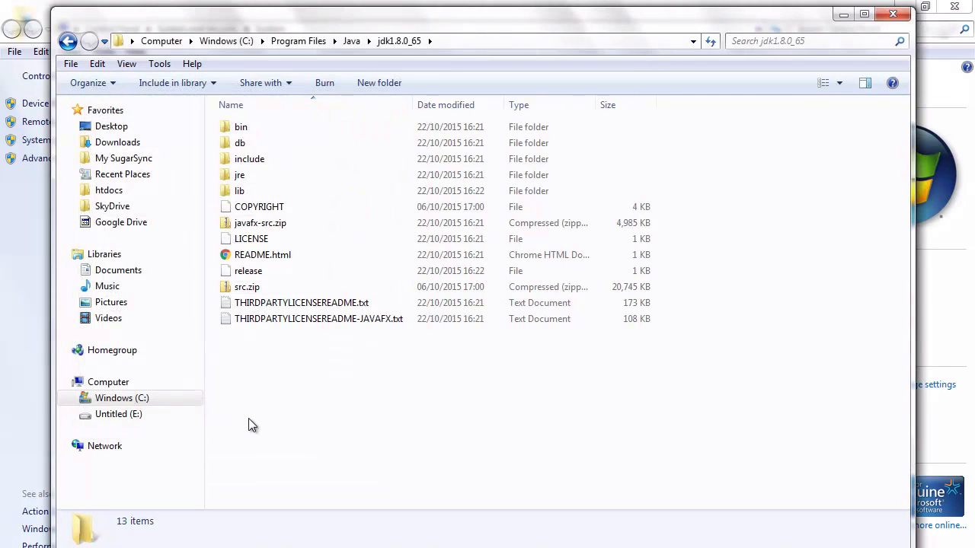
{"action": "left_click", "coordinate": [900, 17]}
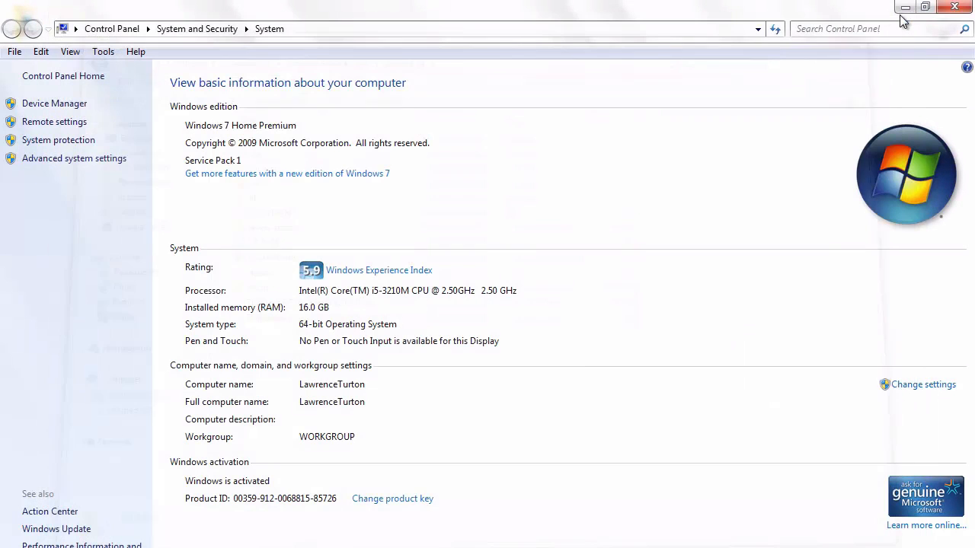
{"action": "left_click", "coordinate": [955, 7]}
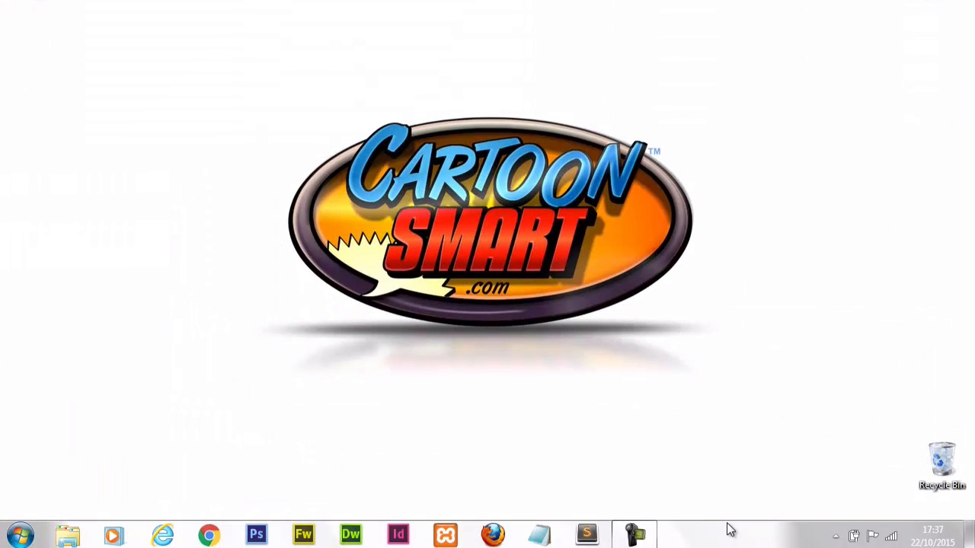
Open the C:\Android\sdk folder in Windows Explorer.
{"action": "left_click", "coordinate": [20, 533]}
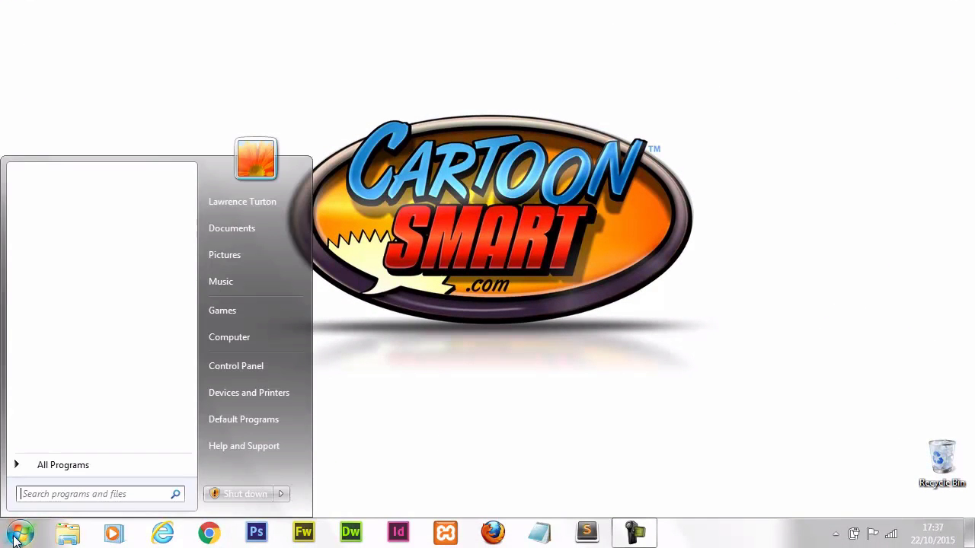
{"action": "left_click", "coordinate": [238, 337]}
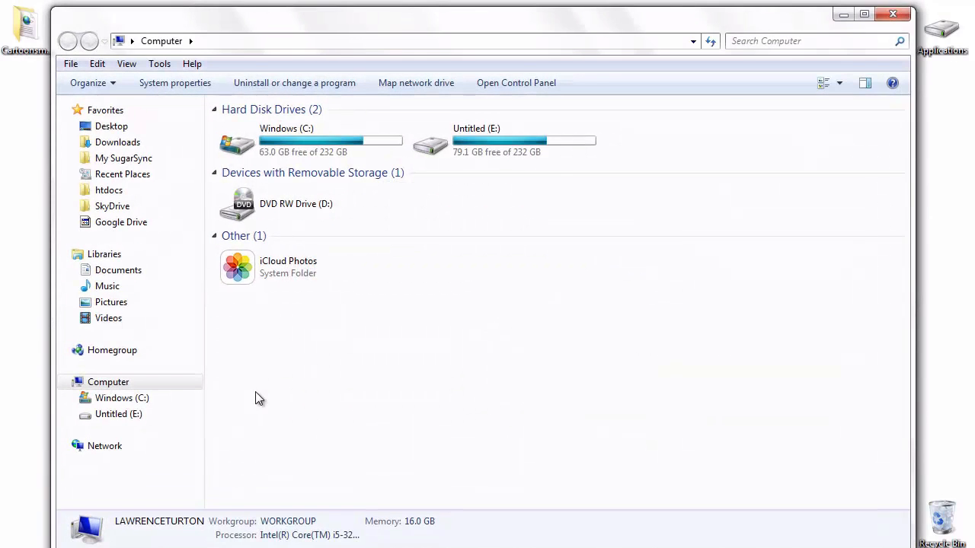
{"action": "double_click", "coordinate": [341, 153]}
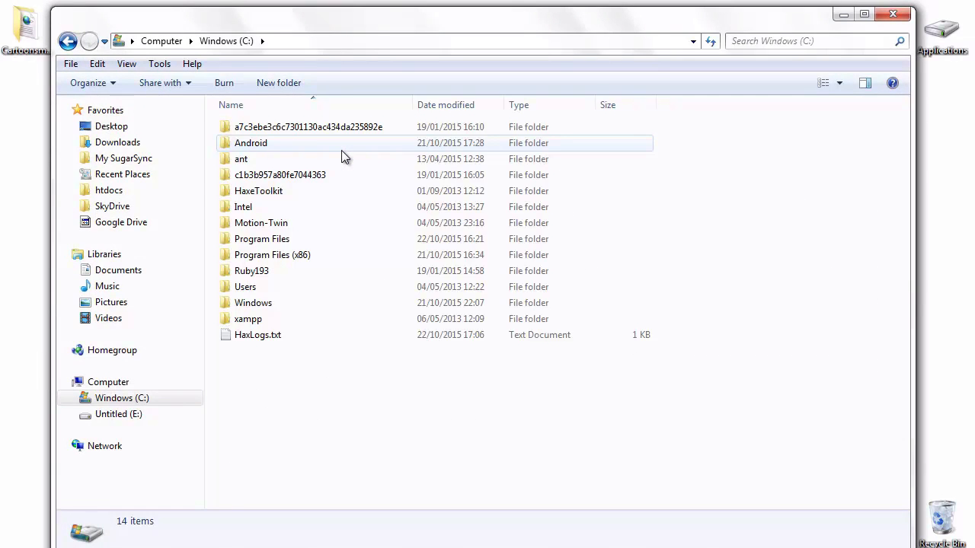
{"action": "double_click", "coordinate": [341, 150]}
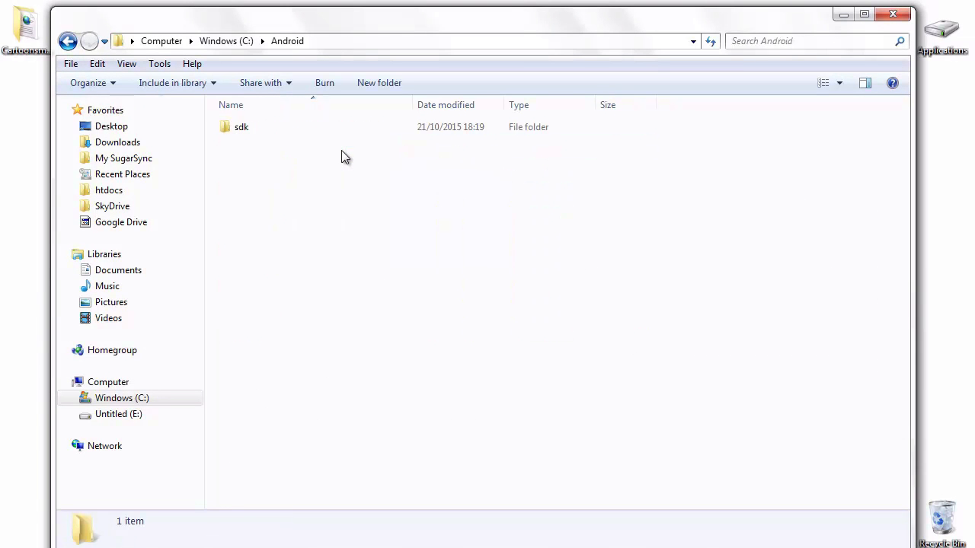
{"action": "double_click", "coordinate": [283, 130]}
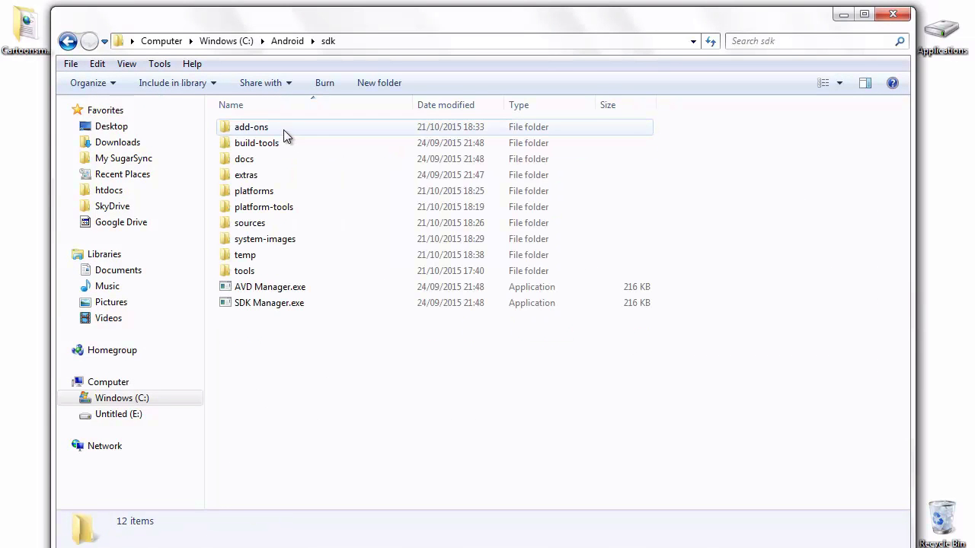
Create a desktop shortcut for SDK Manager.exe and close the folder window.
{"action": "right_click", "coordinate": [268, 304]}
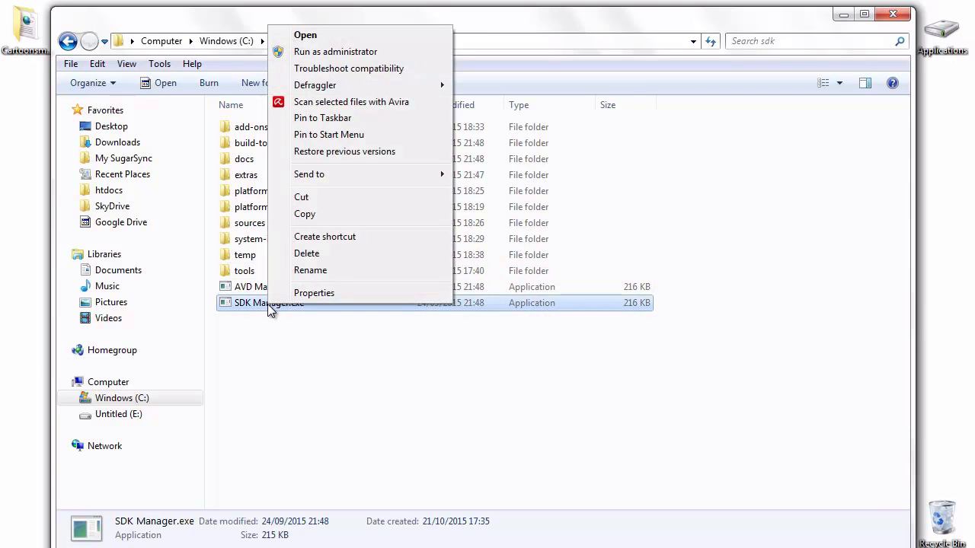
{"action": "mouse_move", "coordinate": [361, 174]}
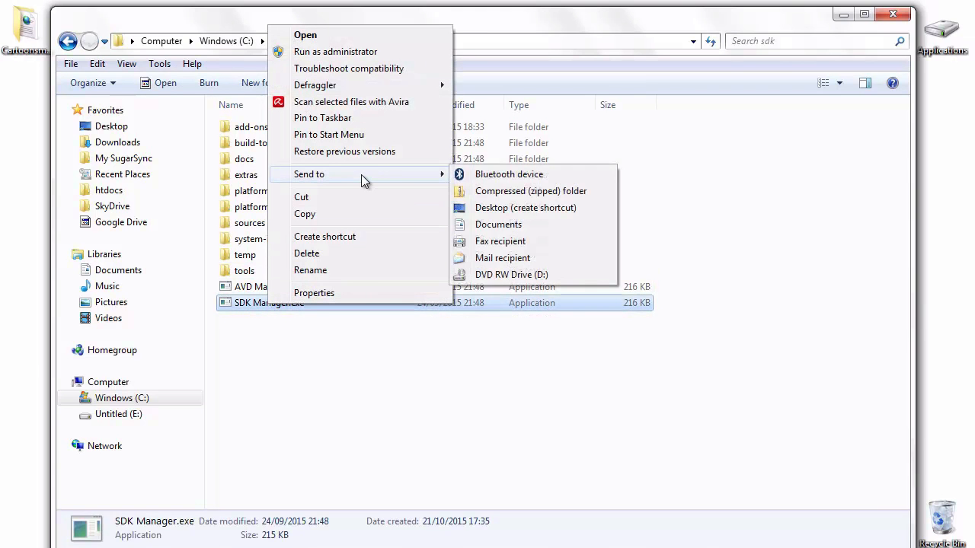
{"action": "left_click", "coordinate": [503, 208]}
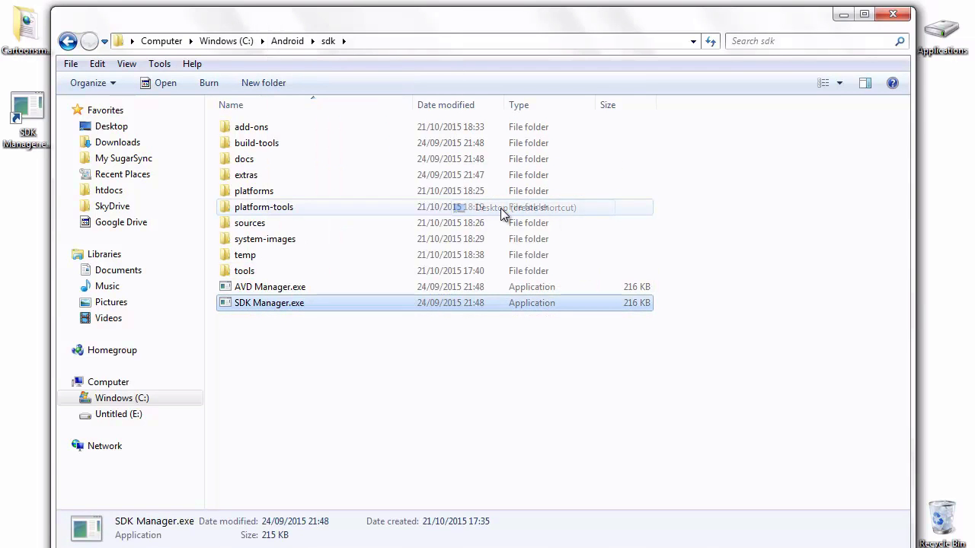
{"action": "left_click", "coordinate": [893, 13]}
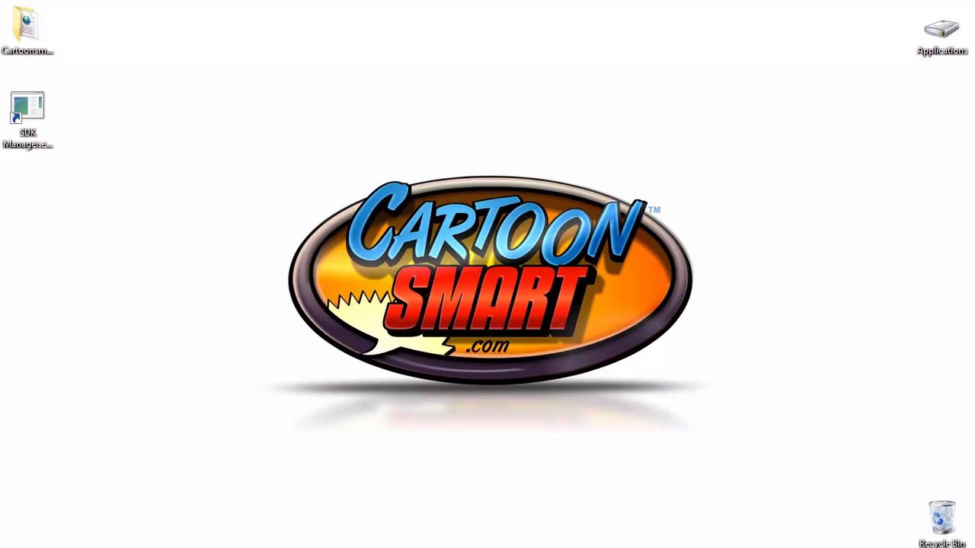
Launch the Android SDK Manager from its desktop shortcut, maximize it, and deselect the Android 6.0 (API 23) packages.
{"action": "double_click", "coordinate": [29, 116]}
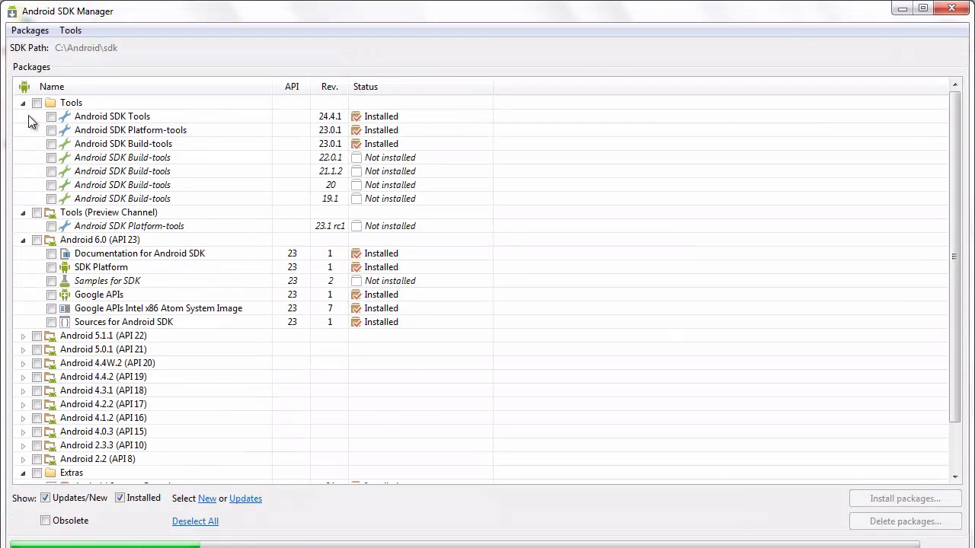
{"action": "left_click", "coordinate": [922, 8]}
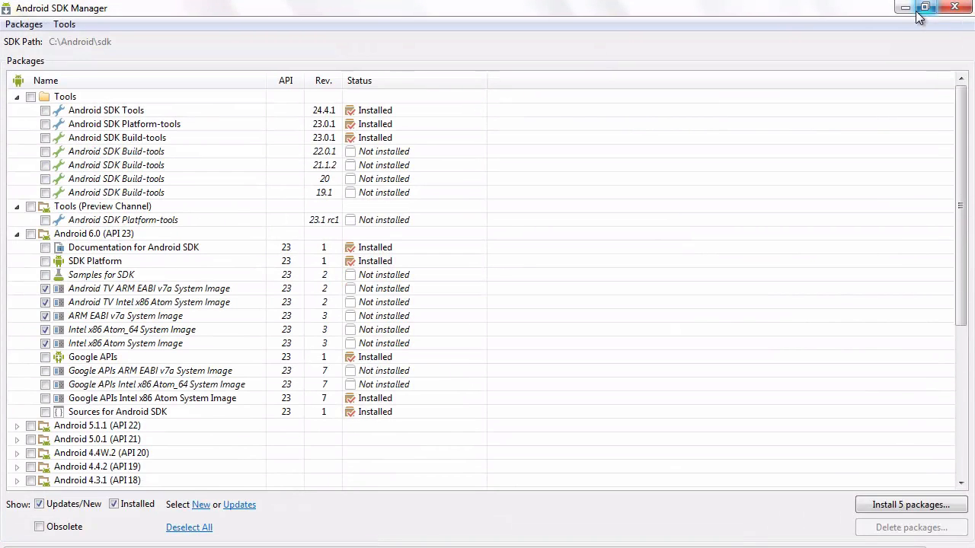
{"action": "left_click", "coordinate": [31, 234]}
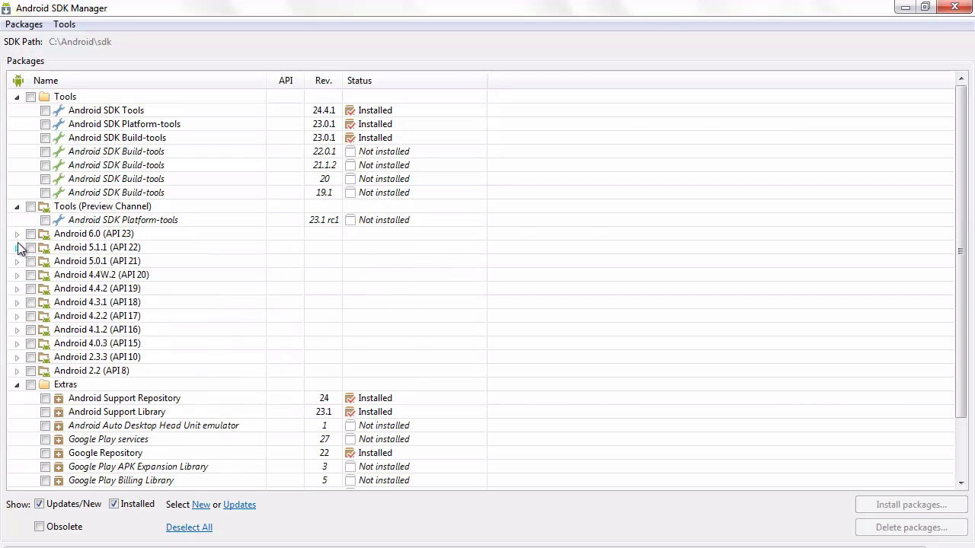
Select all Android 5.1.1 (API 22) packages except Samples for SDK and the Android TV and Android Wear system images.
{"action": "left_click", "coordinate": [18, 248]}
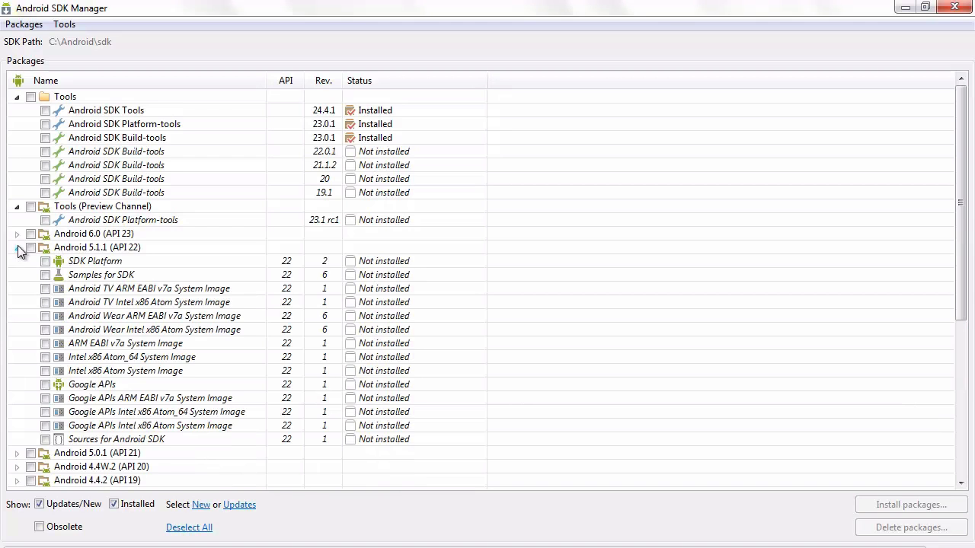
{"action": "left_click", "coordinate": [31, 248]}
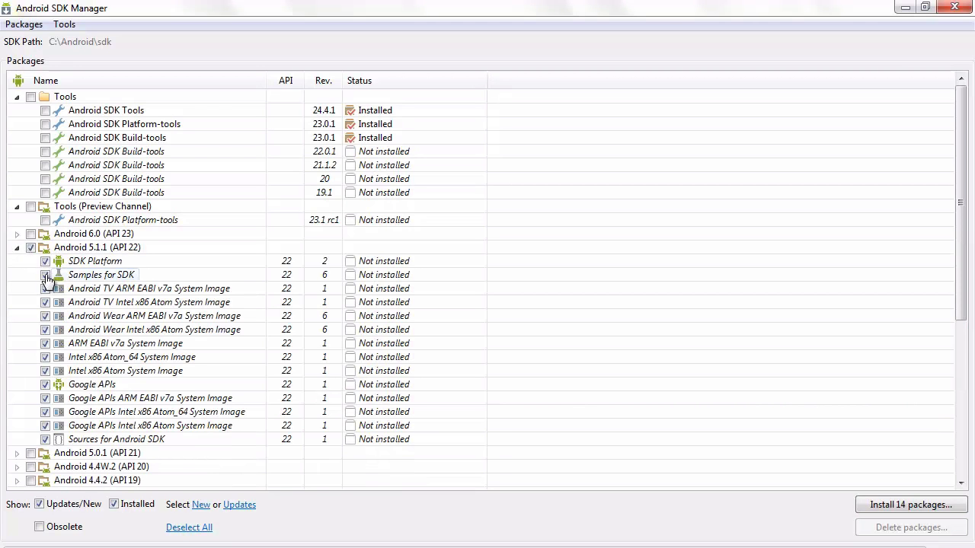
{"action": "left_click", "coordinate": [45, 275]}
{"action": "left_click", "coordinate": [45, 289]}
{"action": "left_click", "coordinate": [45, 303]}
{"action": "left_click", "coordinate": [45, 316]}
{"action": "left_click", "coordinate": [45, 329]}
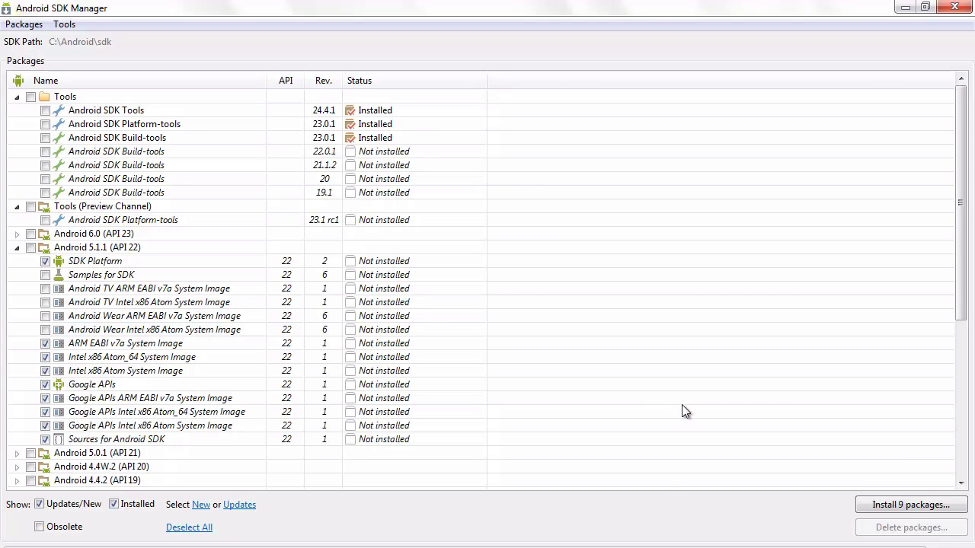
Accept the Android SDK license and install the selected Android 5.1.1 packages.
{"action": "left_click", "coordinate": [911, 505]}
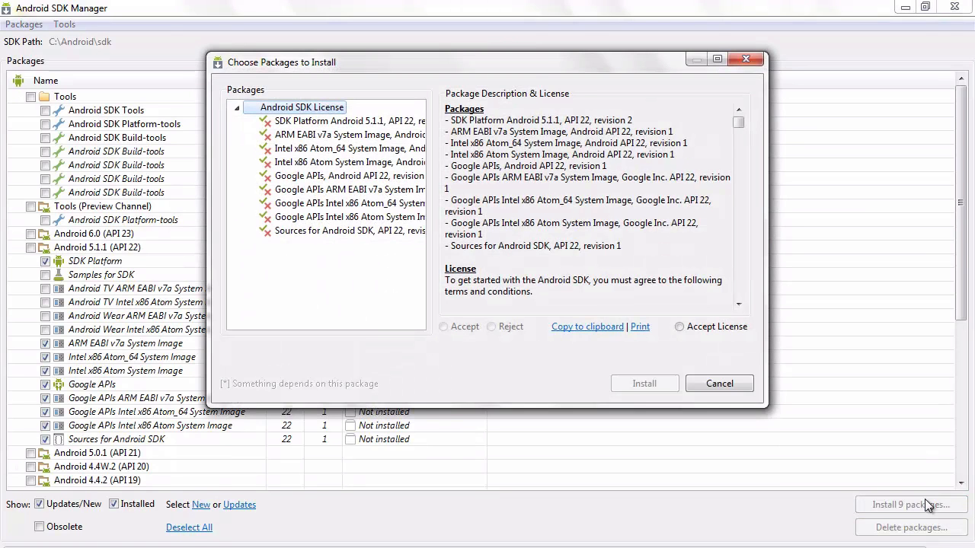
{"action": "left_click", "coordinate": [717, 328]}
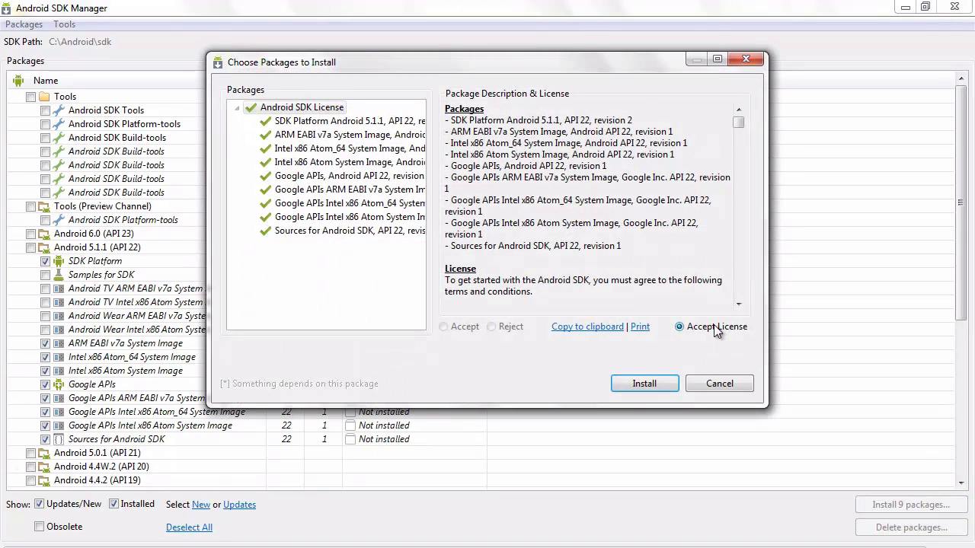
{"action": "left_click", "coordinate": [664, 383]}
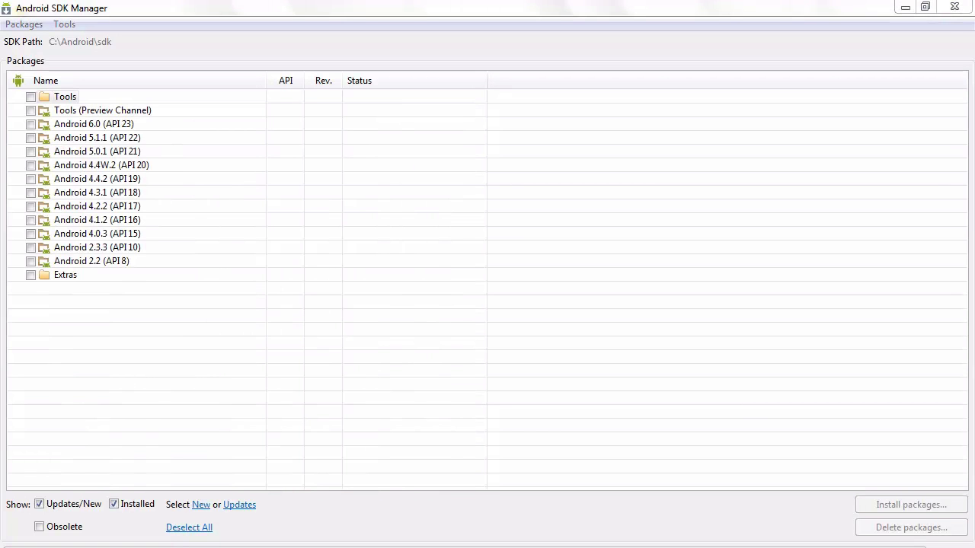
Open the Android Virtual Device Manager maximized and select Nexus 6 among the device definitions.
{"action": "left_click", "coordinate": [65, 25]}
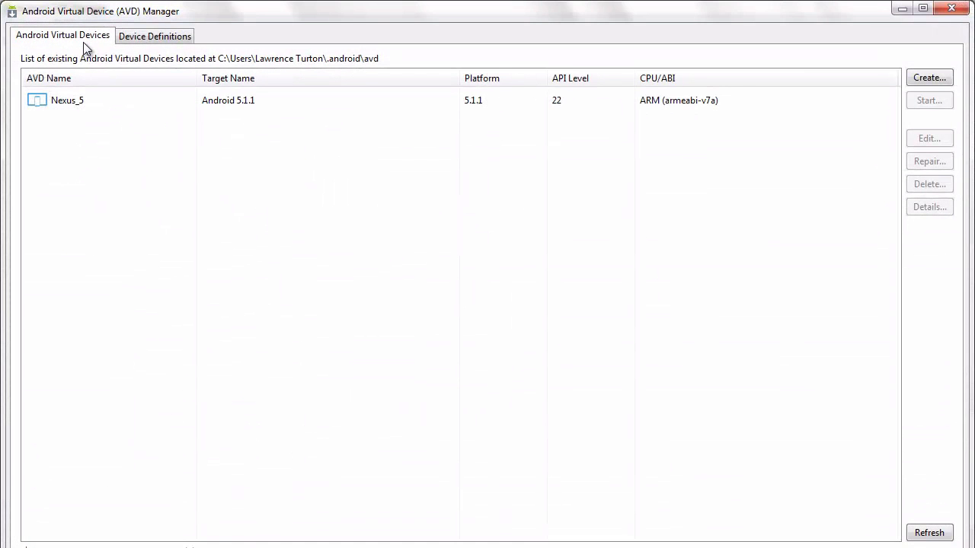
{"action": "left_click", "coordinate": [924, 11]}
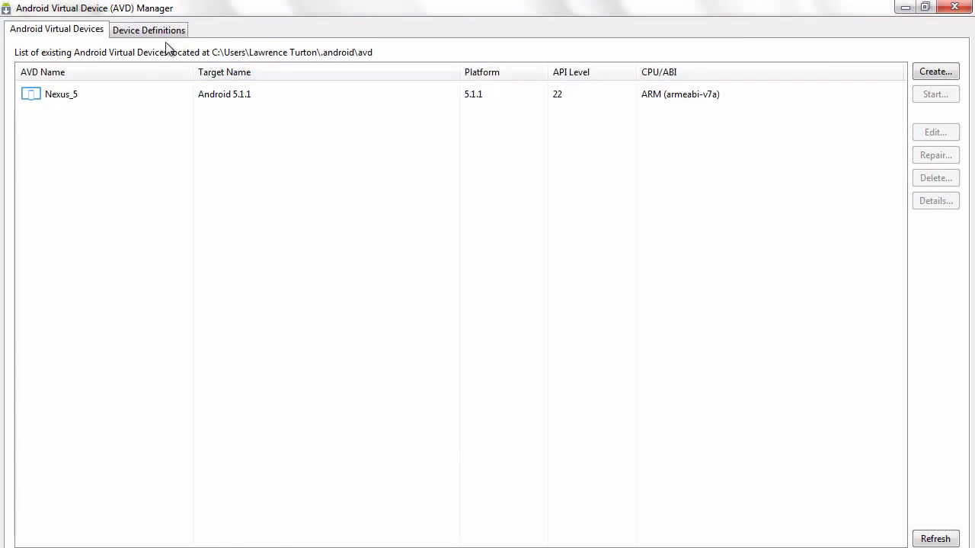
{"action": "left_click", "coordinate": [156, 32]}
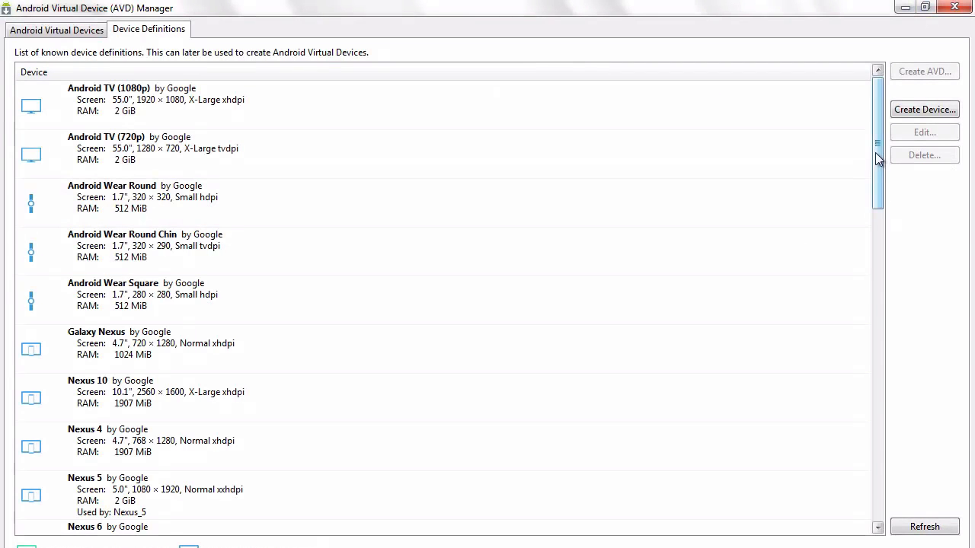
{"action": "left_click_drag", "start_coordinate": [878, 160], "coordinate": [878, 190]}
{"action": "left_click", "coordinate": [227, 463]}
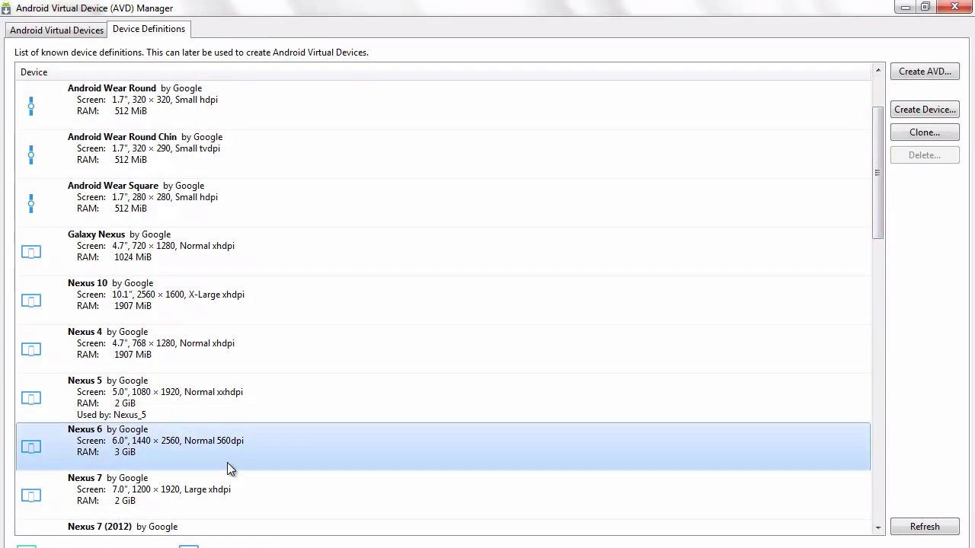
Start a new virtual device from the Nexus 6 definition and name it Nexus_6.
{"action": "left_click", "coordinate": [939, 73]}
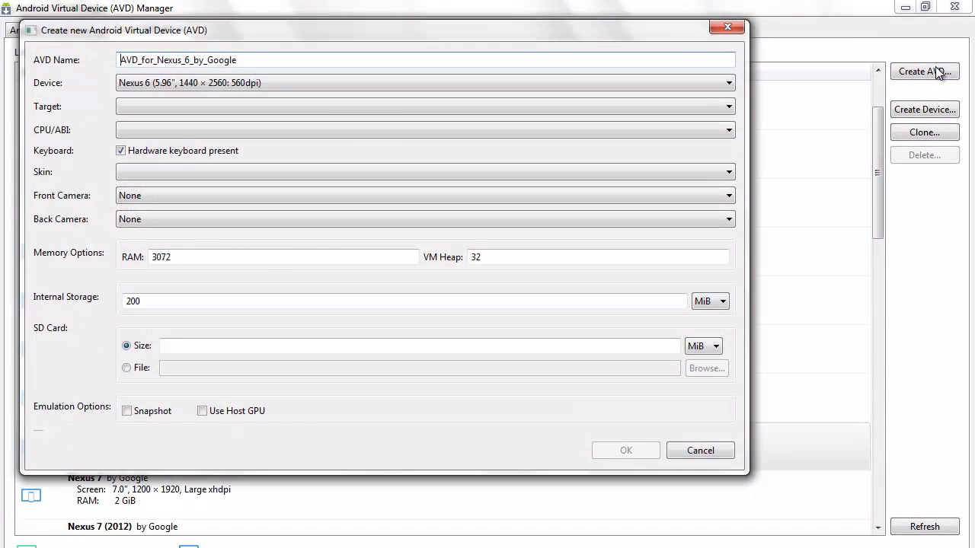
{"action": "left_click_drag", "start_coordinate": [191, 61], "coordinate": [310, 61]}
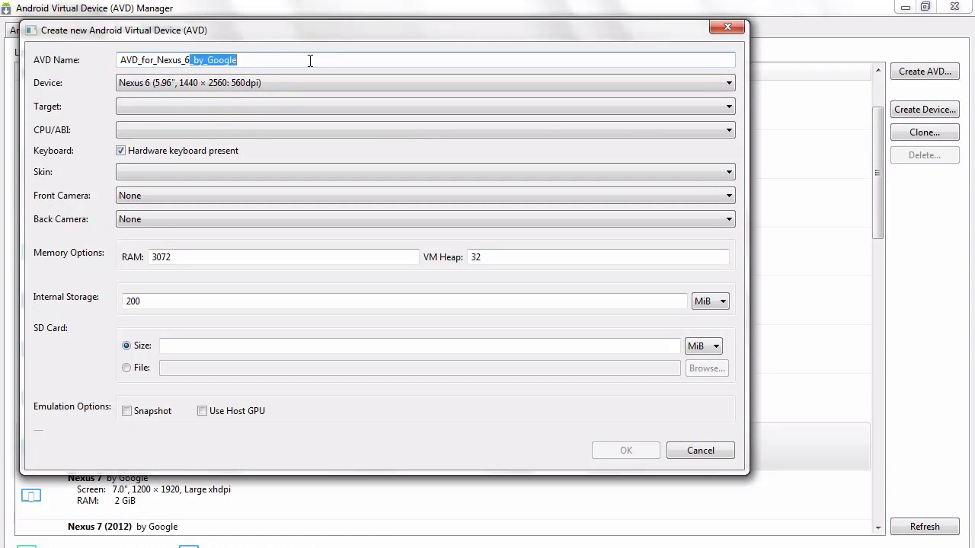
{"action": "key", "text": "BackSpace"}
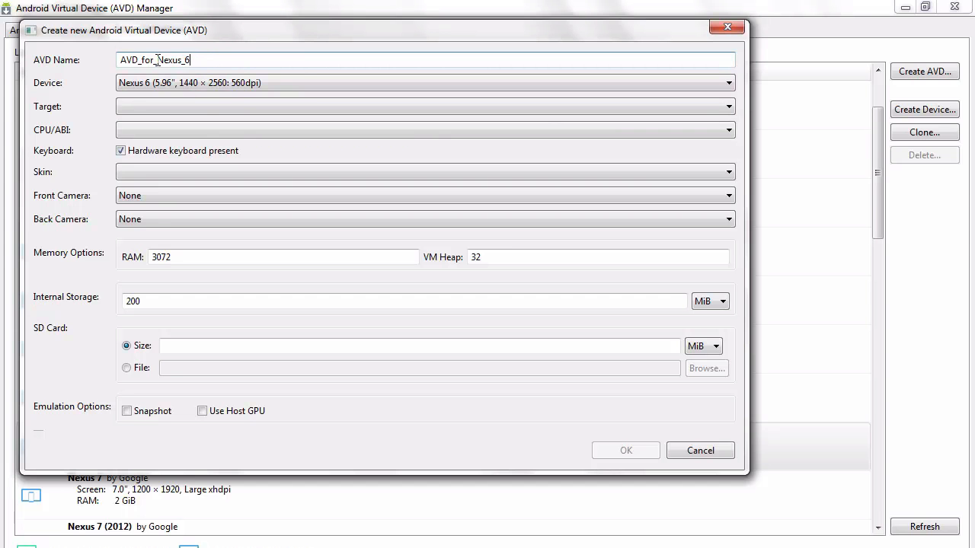
{"action": "left_click_drag", "start_coordinate": [158, 60], "coordinate": [103, 59]}
{"action": "key", "text": "BackSpace"}
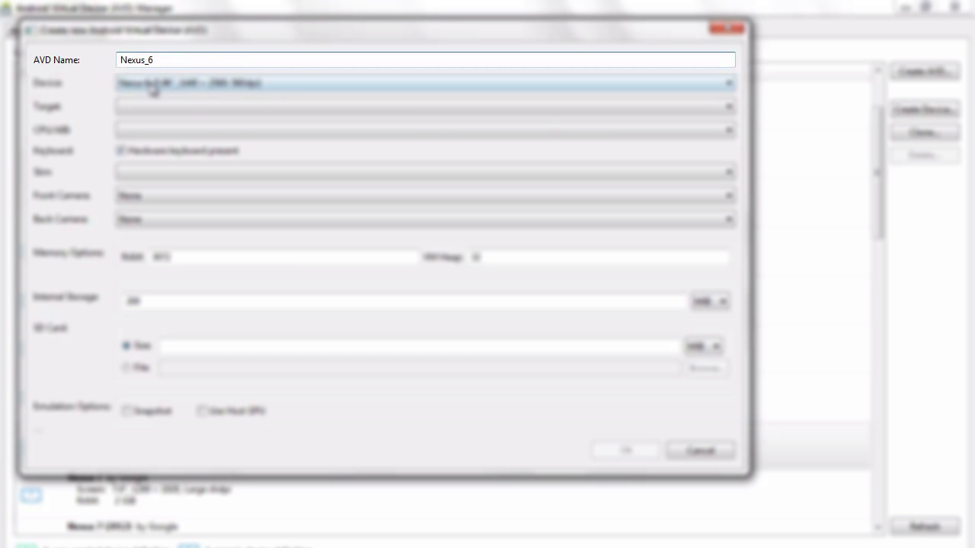
Keep Nexus 6 as the device, target Android 5.1.1 - API Level 22, and choose the ARM (armeabi-v7a) processor.
{"action": "left_click", "coordinate": [159, 84]}
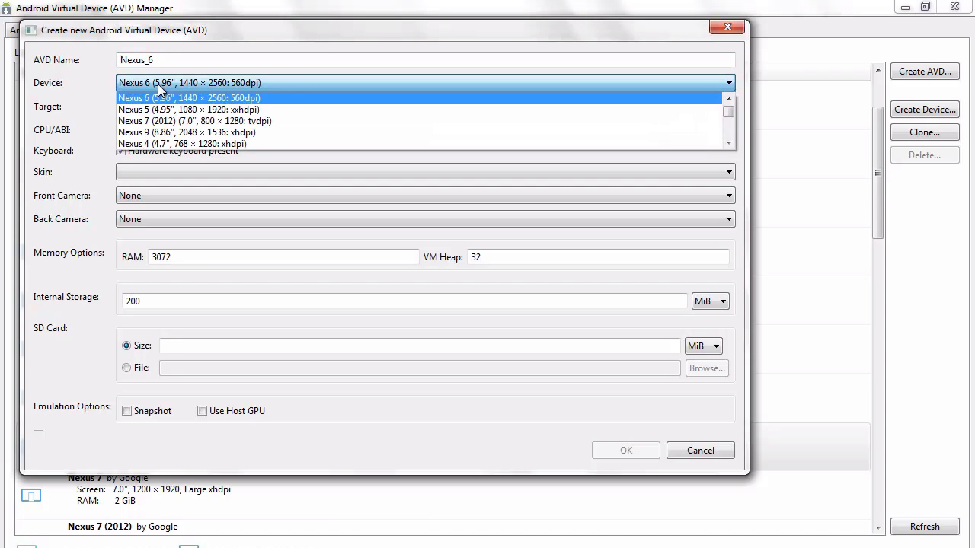
{"action": "left_click", "coordinate": [159, 97]}
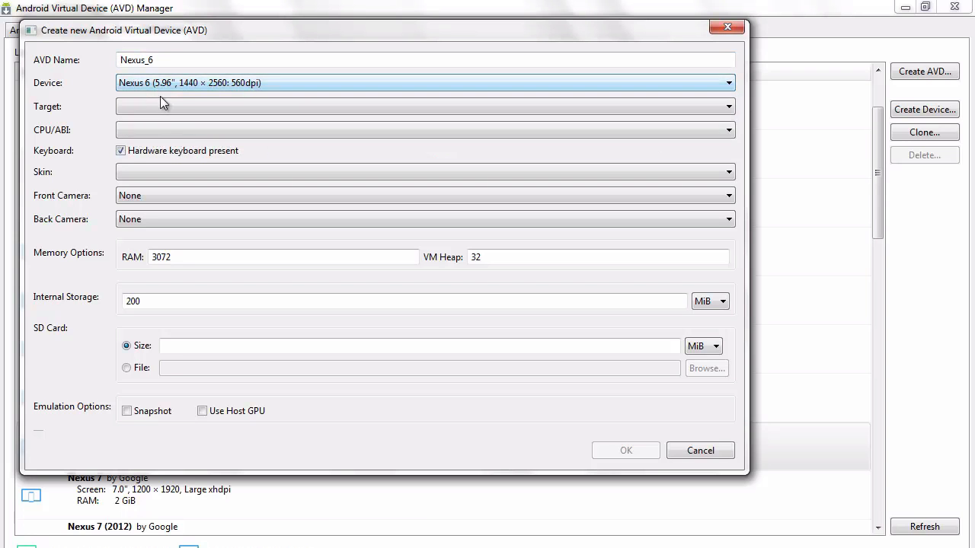
{"action": "left_click", "coordinate": [161, 103]}
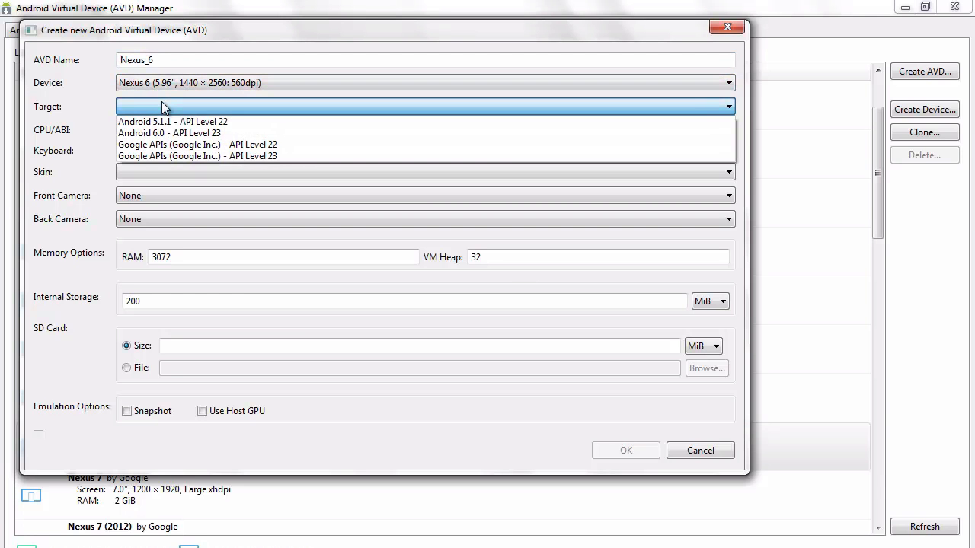
{"action": "left_click", "coordinate": [238, 121]}
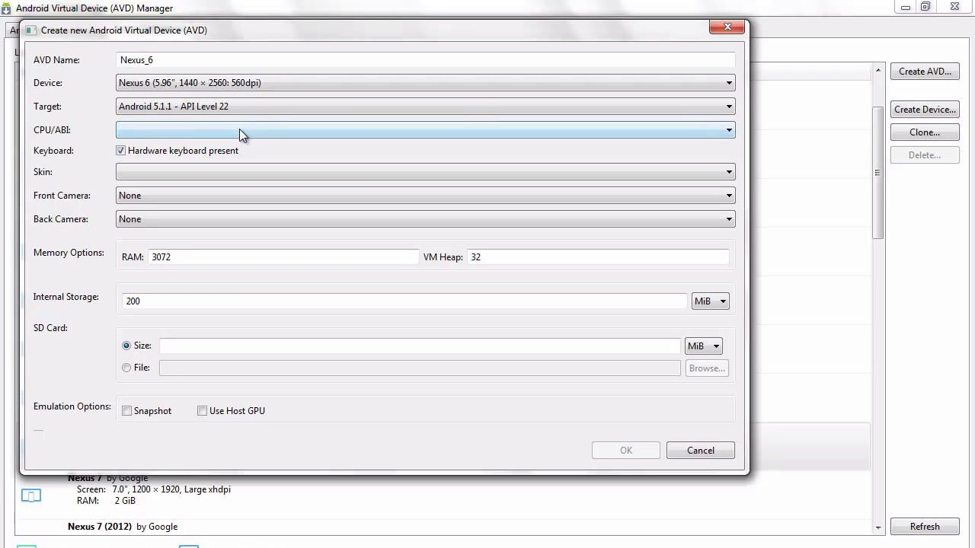
{"action": "left_click", "coordinate": [239, 130]}
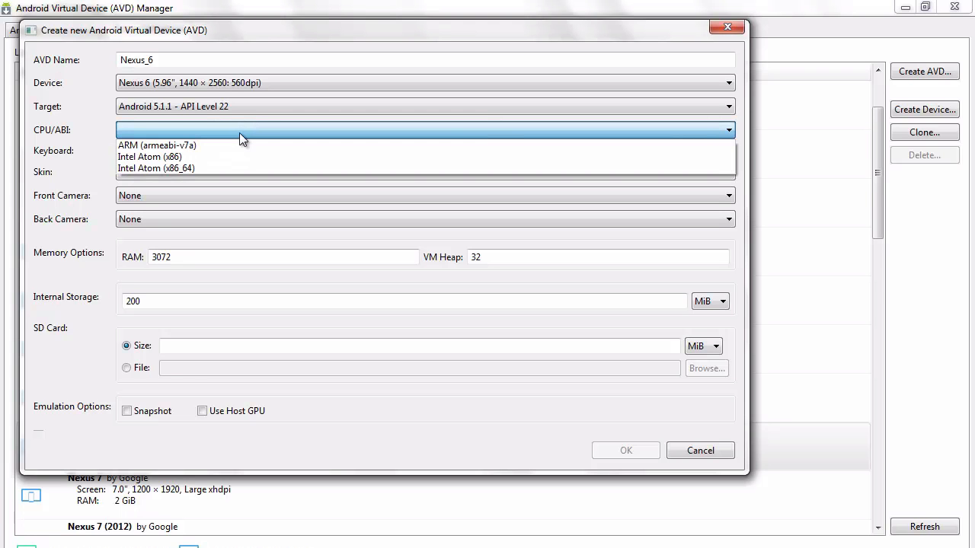
{"action": "left_click", "coordinate": [242, 145]}
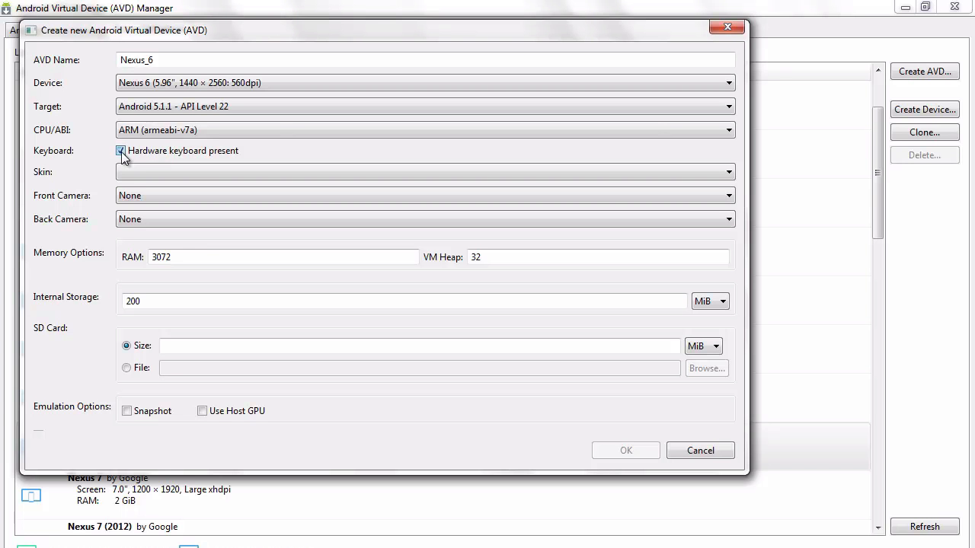
Start a new message in the emulator's Messaging app and enter a few letters with the on-screen keyboard.
{"action": "left_click", "coordinate": [885, 478]}
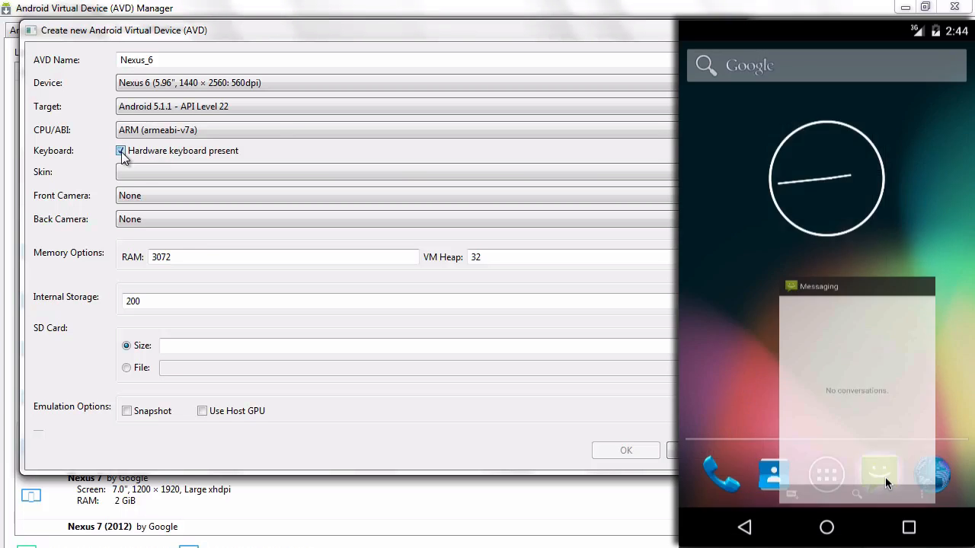
{"action": "left_click", "coordinate": [700, 486]}
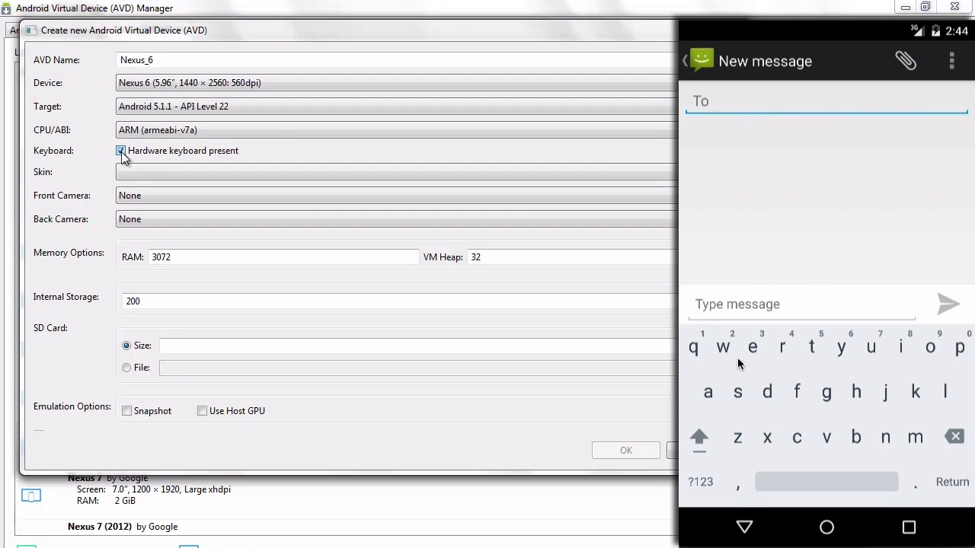
{"action": "left_click", "coordinate": [723, 347]}
{"action": "left_click", "coordinate": [753, 347]}
{"action": "left_click", "coordinate": [767, 392]}
{"action": "left_click", "coordinate": [797, 391]}
{"action": "left_click", "coordinate": [814, 349]}
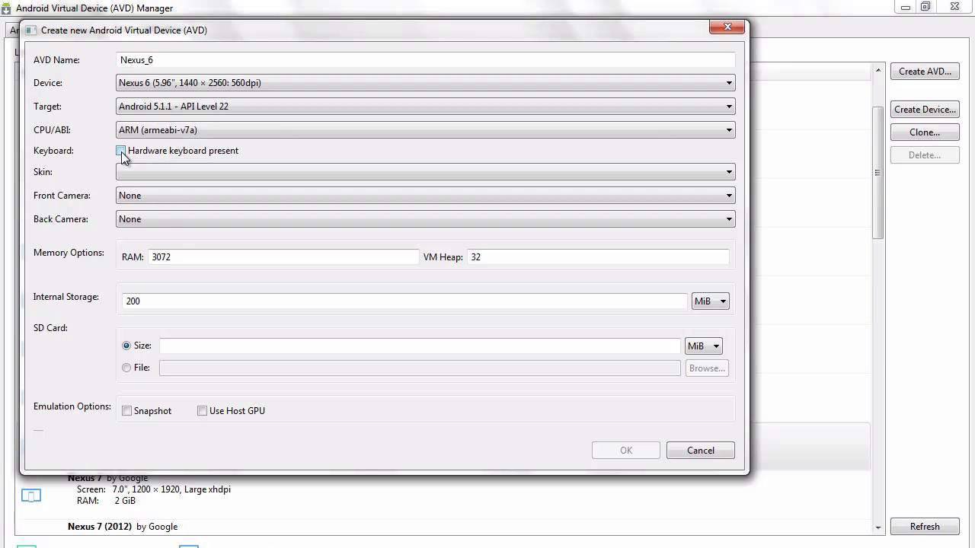
Set the virtual device's skin to No skin and keep both the front and back cameras at None.
{"action": "left_click", "coordinate": [156, 173]}
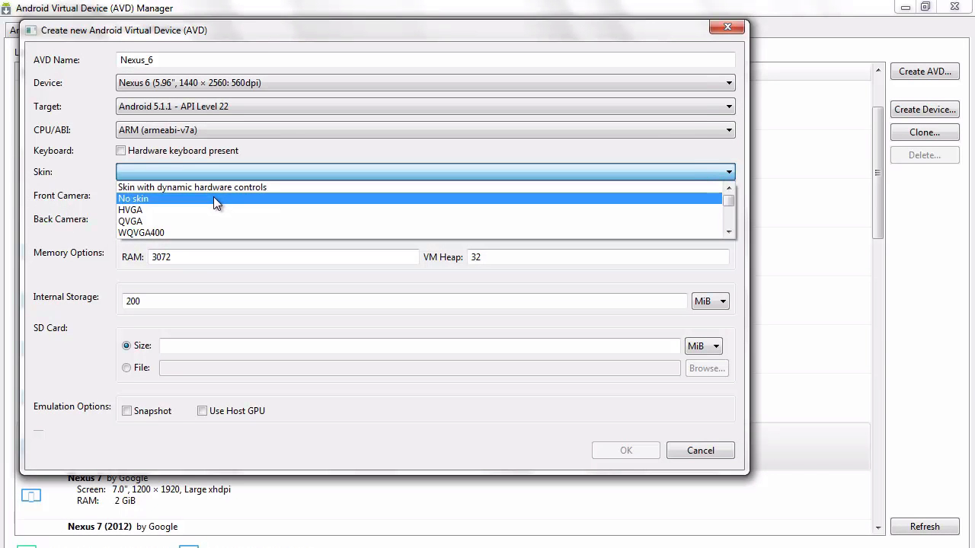
{"action": "left_click", "coordinate": [213, 196]}
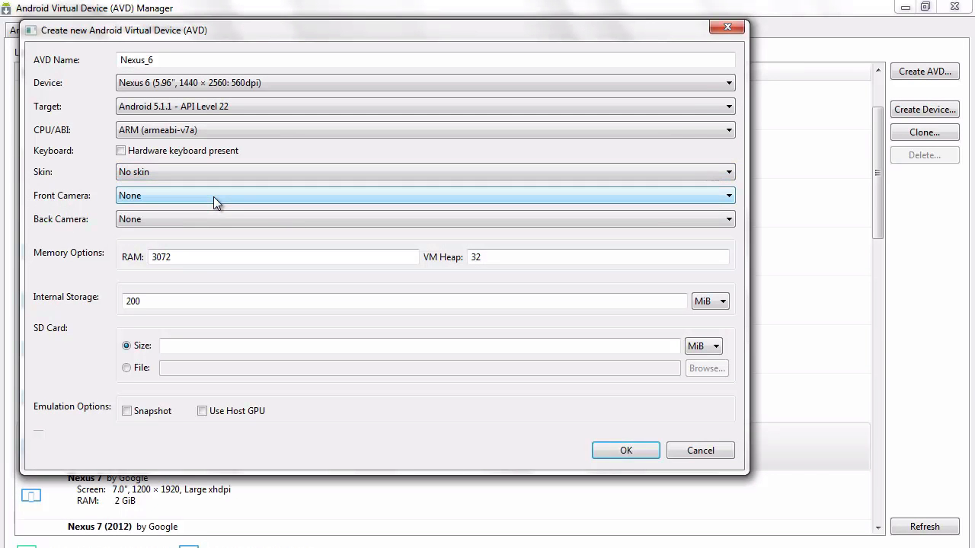
{"action": "left_click", "coordinate": [213, 196]}
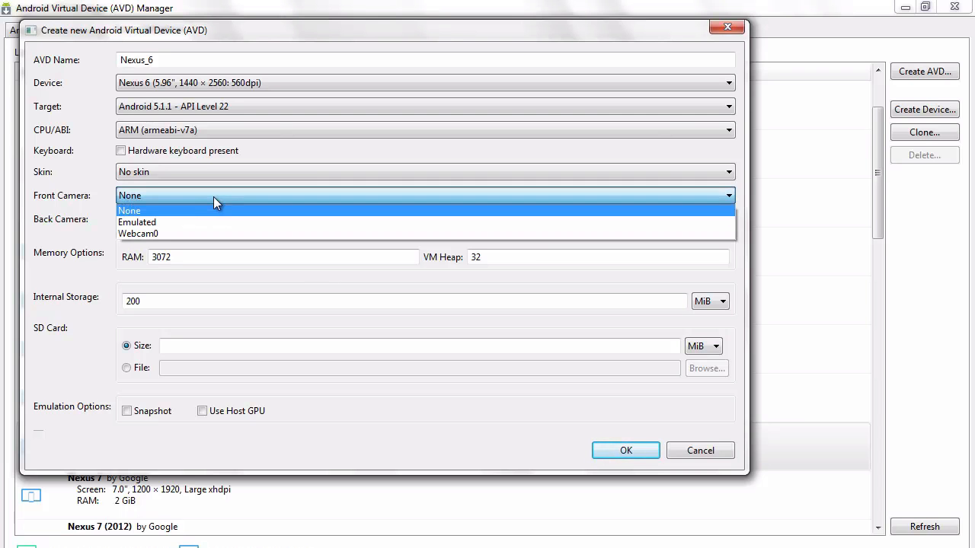
{"action": "left_click", "coordinate": [214, 197]}
{"action": "left_click", "coordinate": [215, 218]}
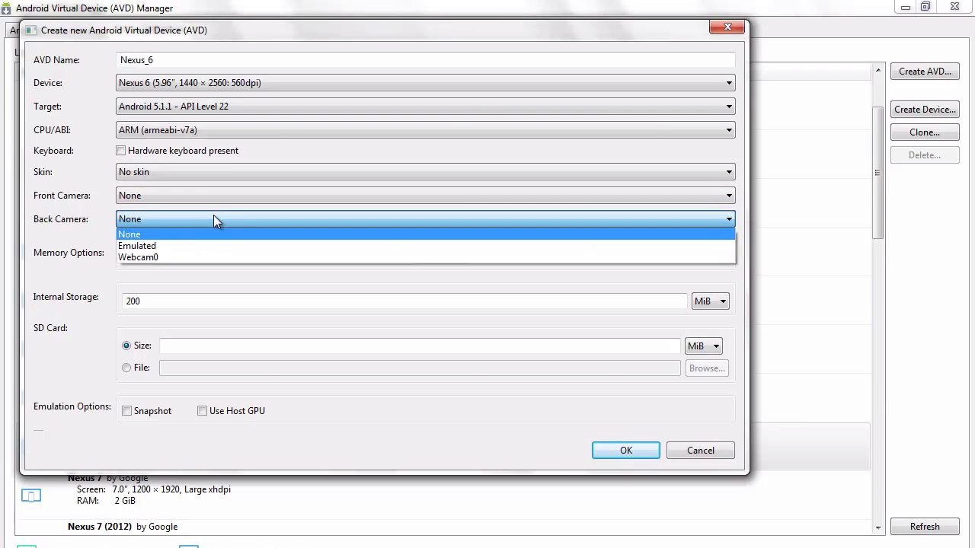
{"action": "left_click", "coordinate": [214, 218]}
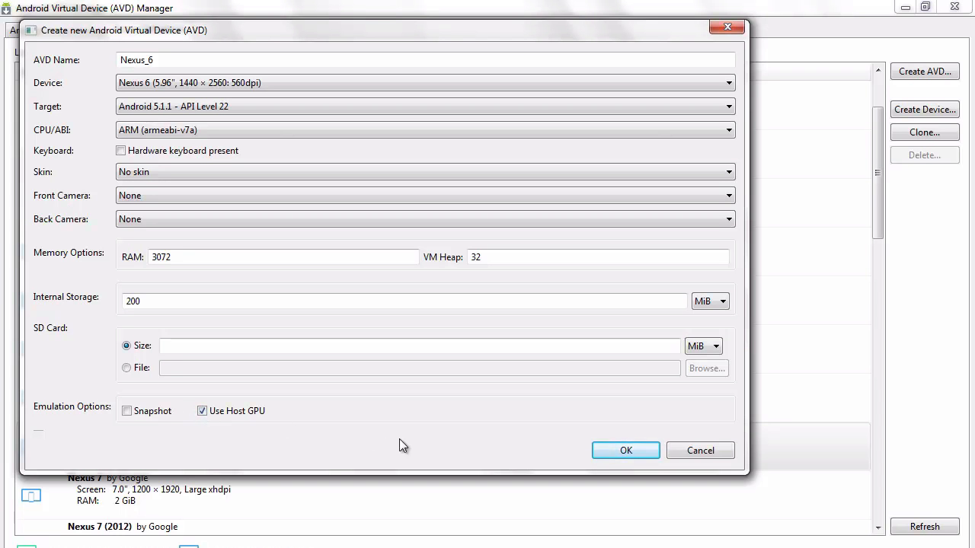
Create the configured Nexus_6 virtual device, then close the AVD Manager and the SDK Manager.
{"action": "left_click", "coordinate": [608, 454]}
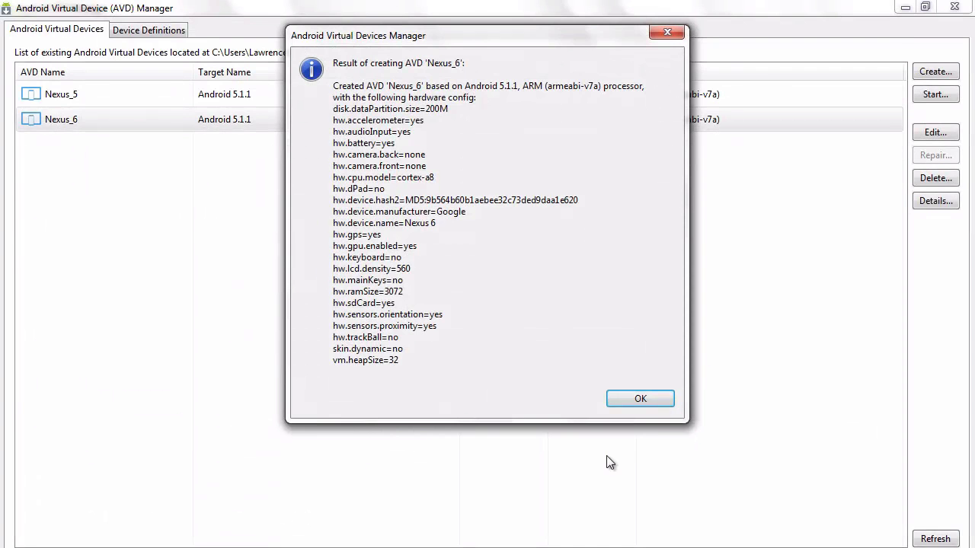
{"action": "left_click", "coordinate": [644, 400]}
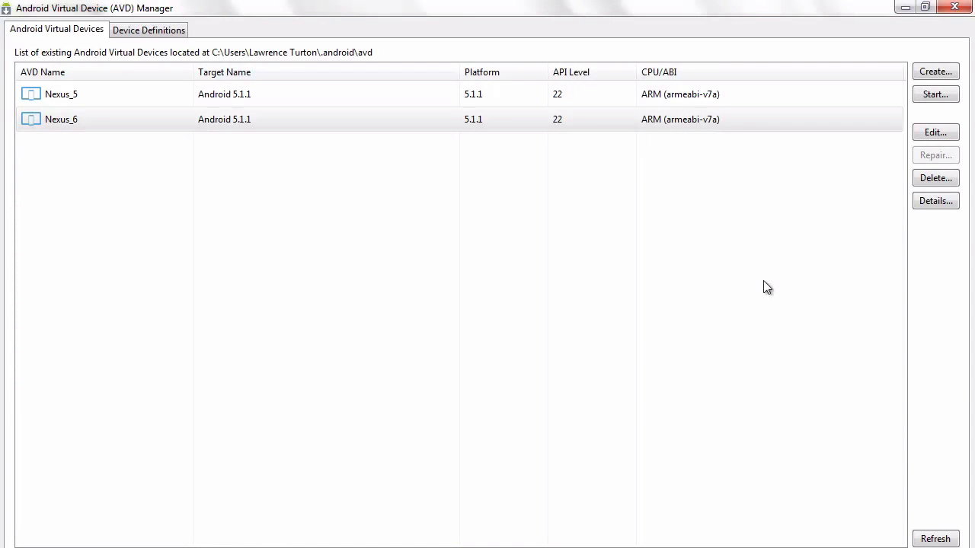
{"action": "left_click", "coordinate": [954, 7]}
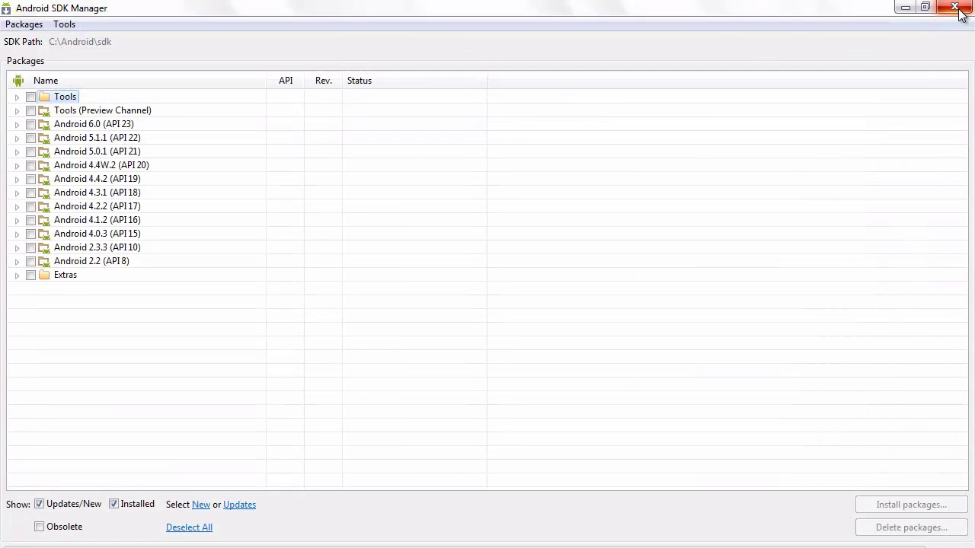
{"action": "left_click", "coordinate": [959, 9]}
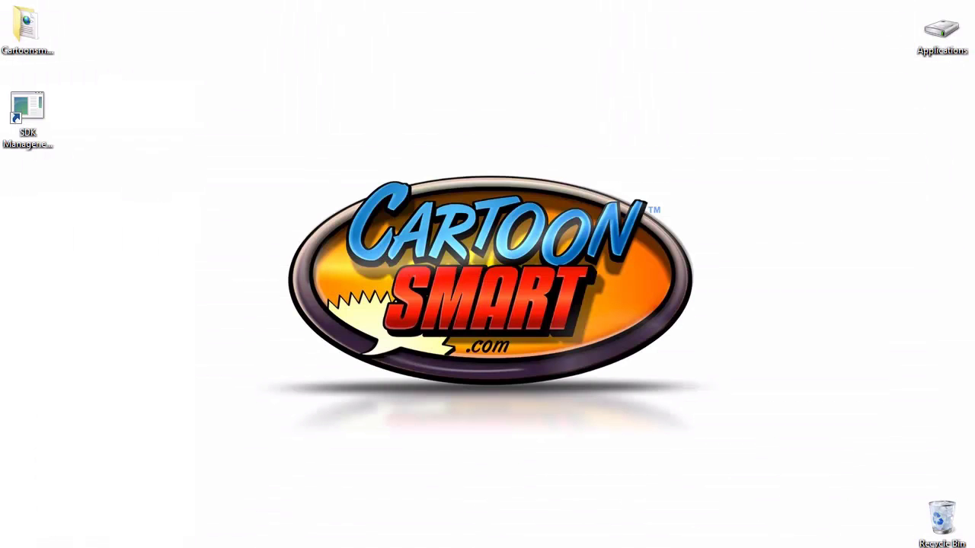
Switch to the Command Prompt and install Cordova globally with "npm install -g cordova".
{"action": "key", "text": "alt+Tab"}
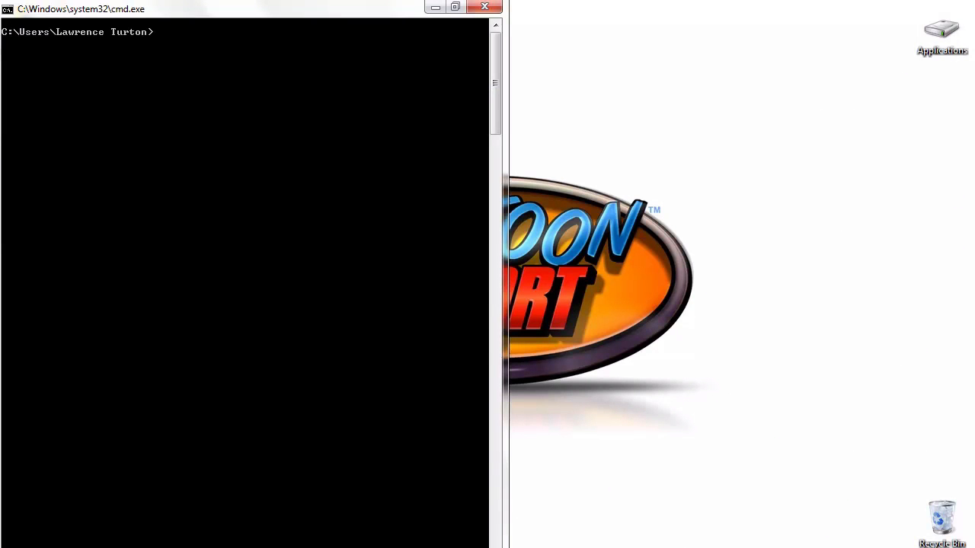
{"action": "type", "text": "npm ins"}
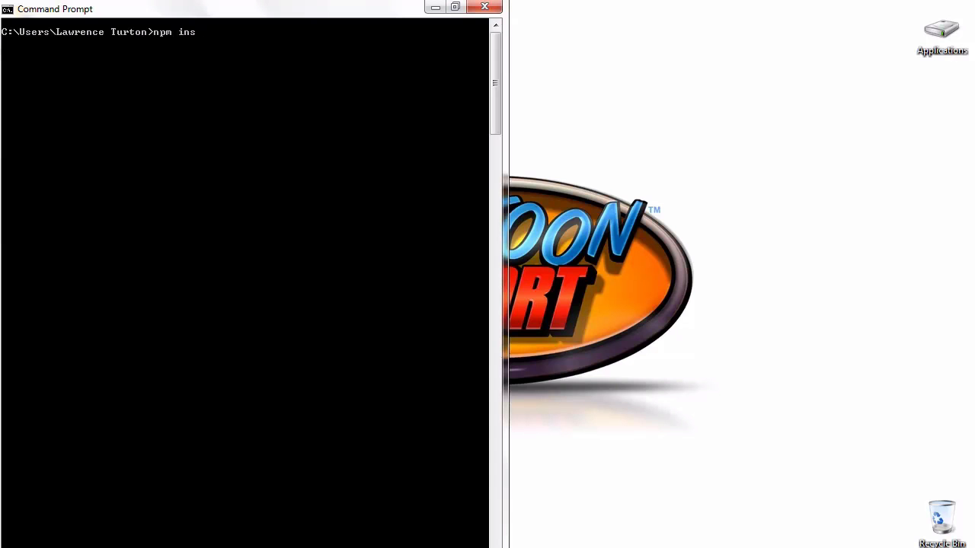
{"action": "type", "text": "tall -g cordova"}
{"action": "key", "text": "Return"}
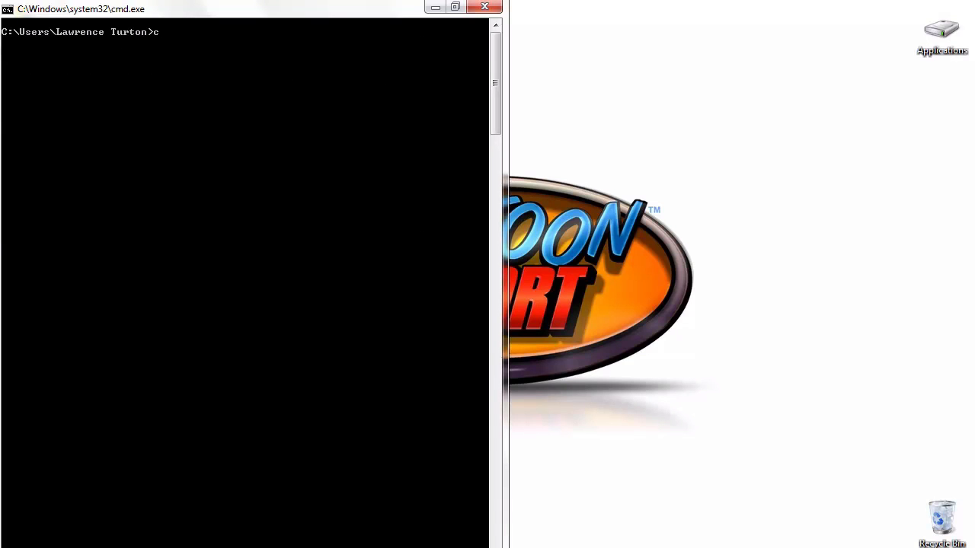
Change to the Desktop/Cartoonsmart directory and add the Android platform with "cordova platform add android".
{"action": "type", "text": "d Desktop/Cartoonsmart"}
{"action": "key", "text": "Return"}
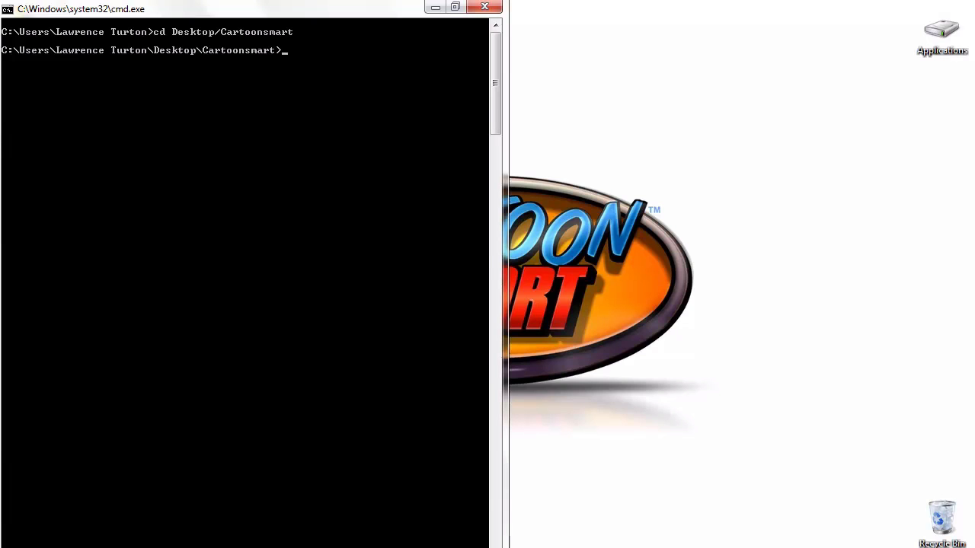
{"action": "type", "text": "cordova platform add android"}
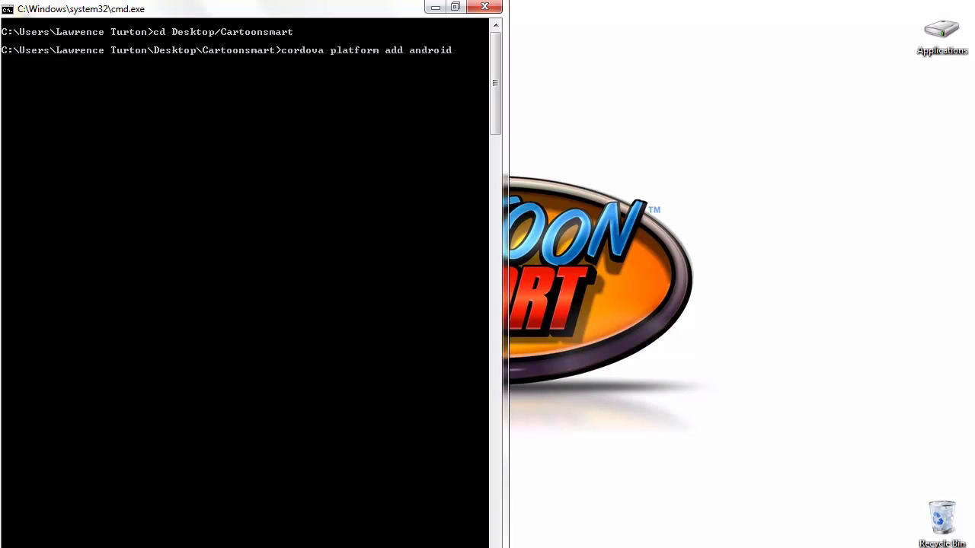
{"action": "key", "text": "Return"}
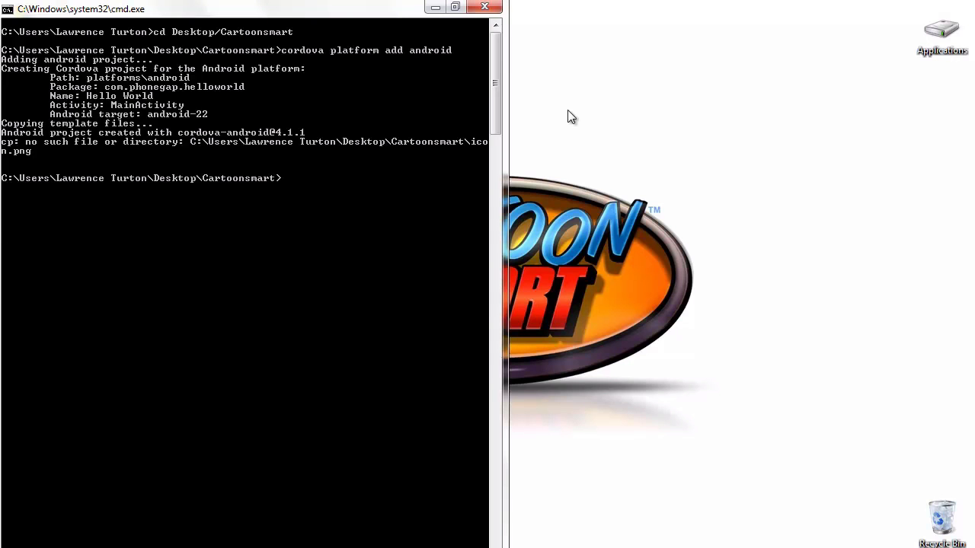
Minimize the Command Prompt and examine the android folder inside the Cartoonsmart project's platforms folder.
{"action": "left_click", "coordinate": [435, 8]}
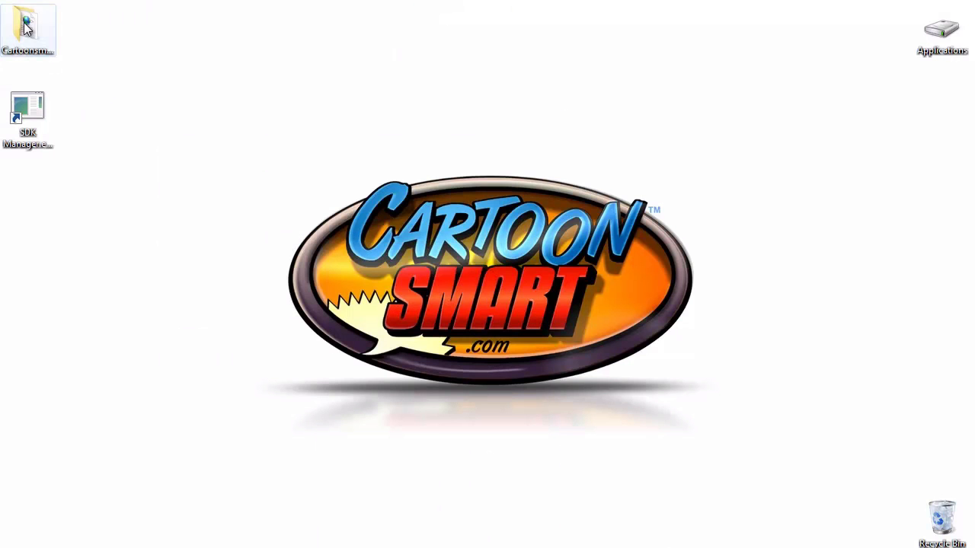
{"action": "double_click", "coordinate": [25, 28]}
{"action": "double_click", "coordinate": [306, 135]}
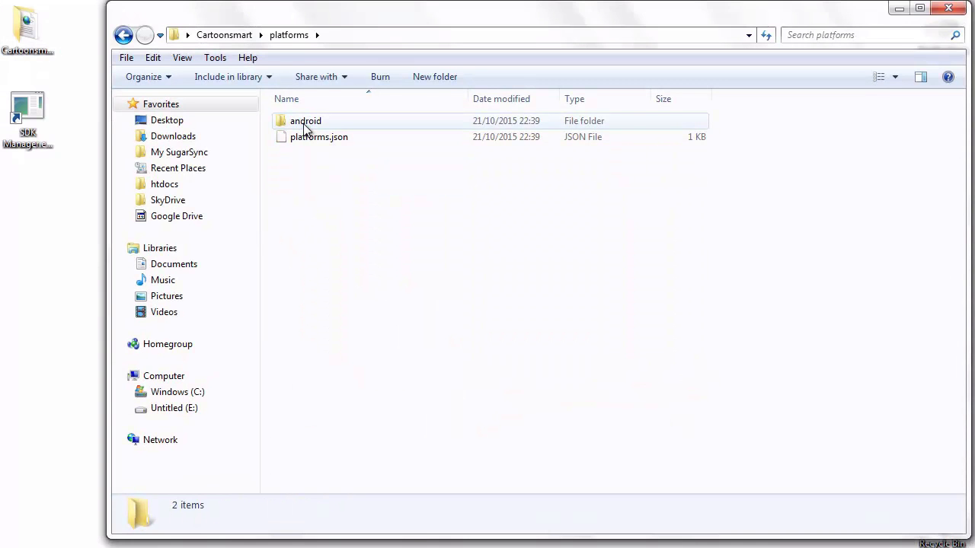
{"action": "double_click", "coordinate": [305, 123]}
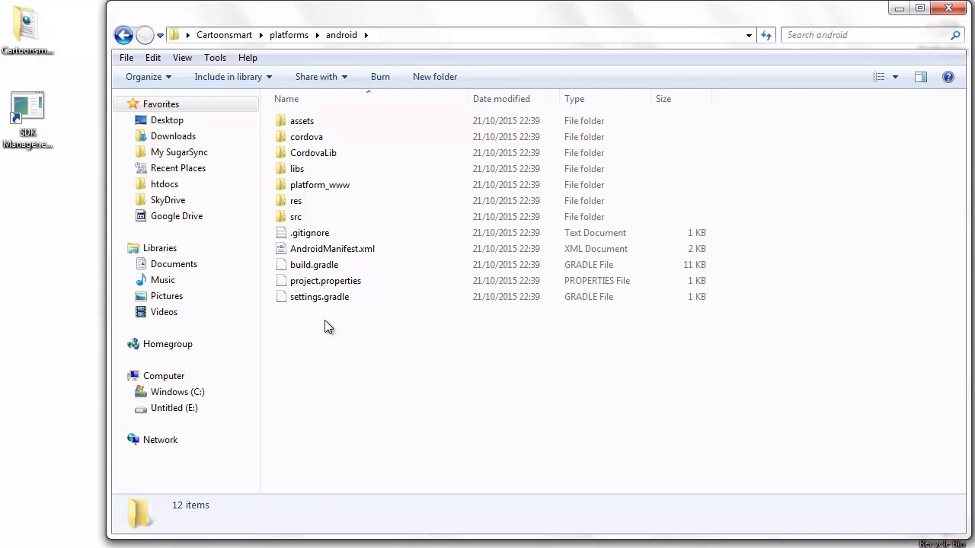
Return to the Cartoonsmart project folder and open config.xml in Sublime Text.
{"action": "left_click", "coordinate": [224, 36]}
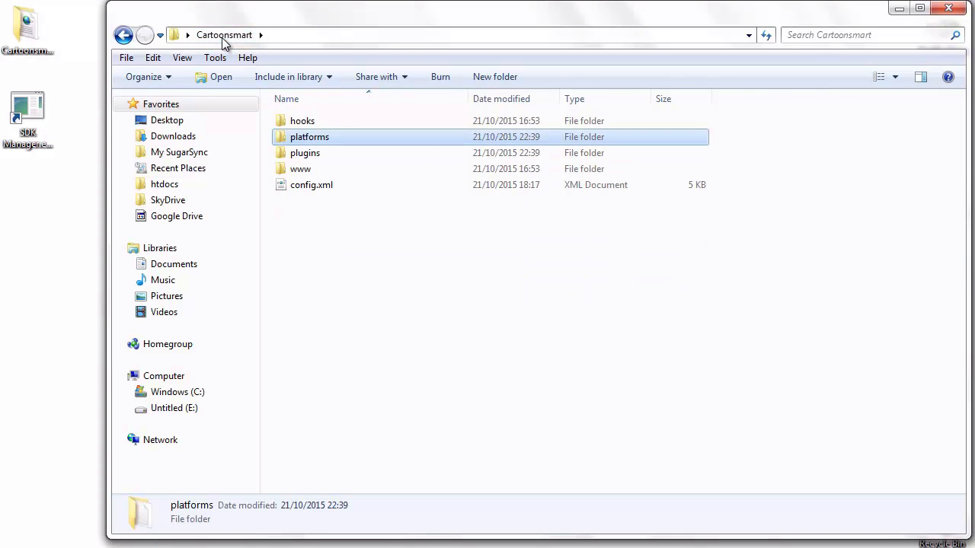
{"action": "left_click", "coordinate": [328, 186]}
{"action": "right_click", "coordinate": [328, 185]}
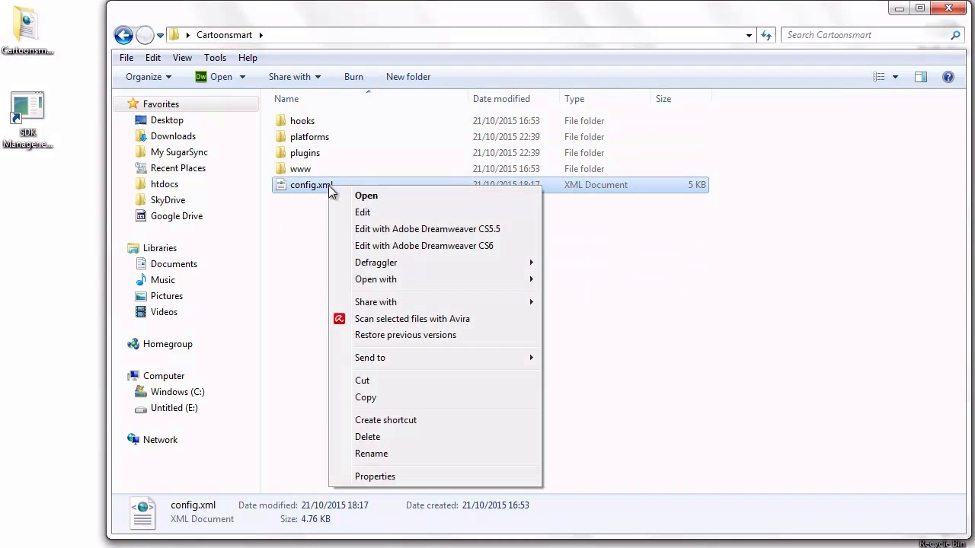
{"action": "mouse_move", "coordinate": [458, 284]}
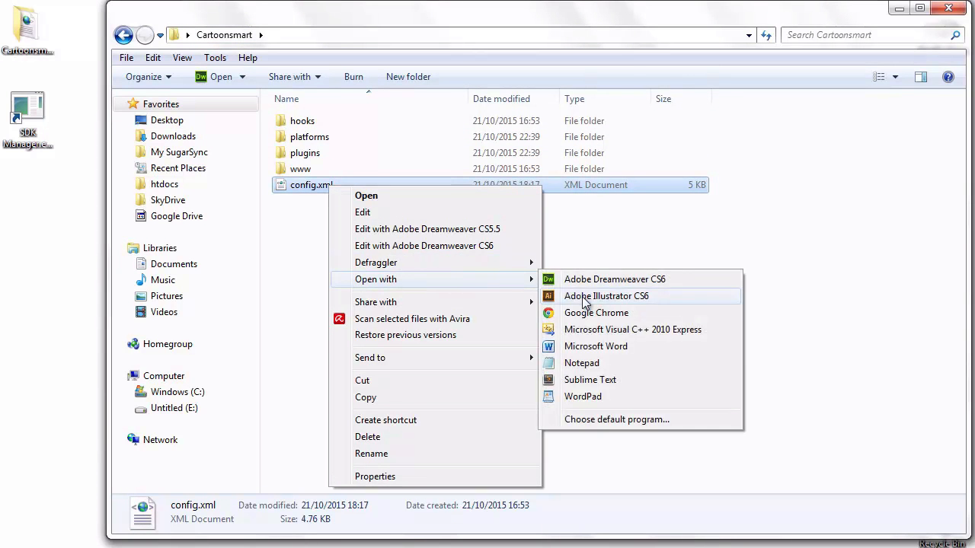
{"action": "left_click", "coordinate": [581, 379]}
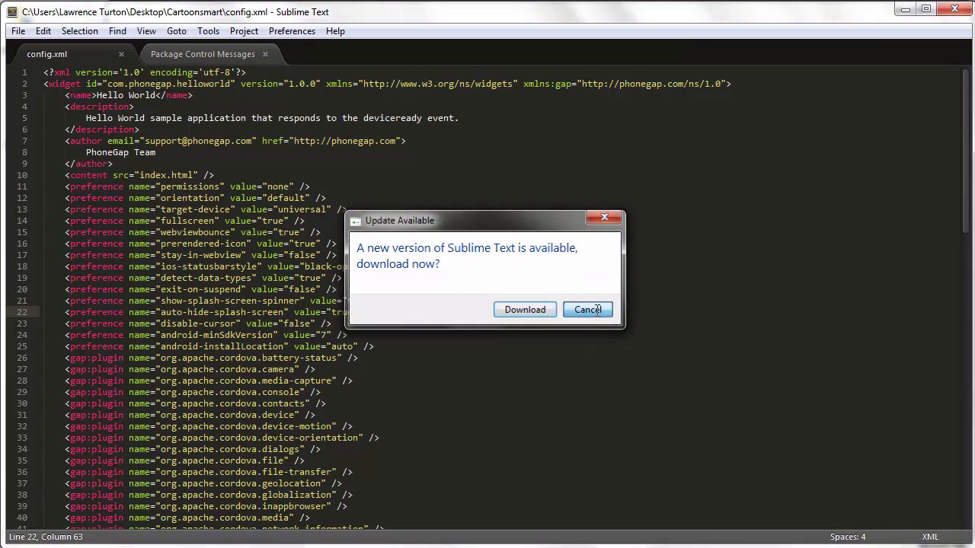
Decline the Sublime Text update, set android-minSdkVersion to 14 in config.xml, save it, and close the editor and project folder.
{"action": "left_click", "coordinate": [598, 309]}
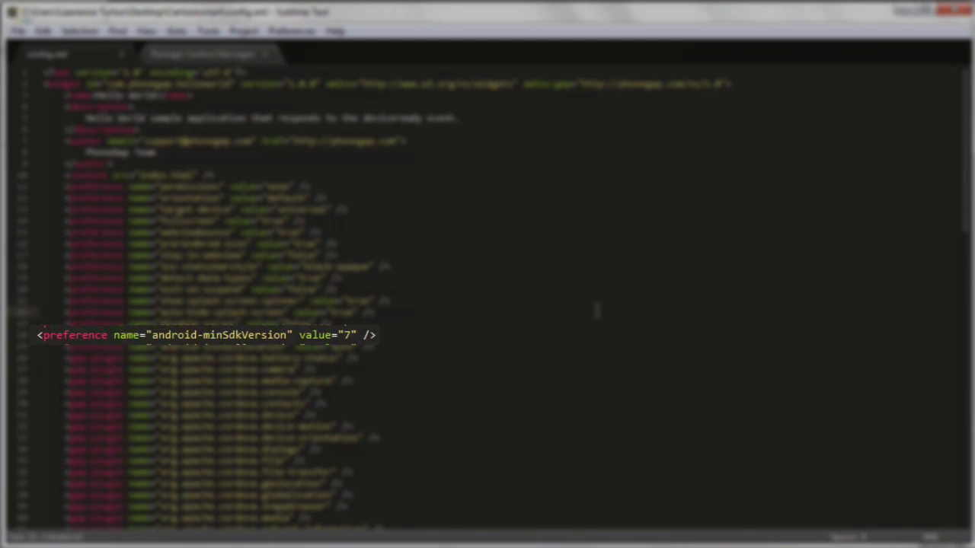
{"action": "left_click", "coordinate": [351, 336]}
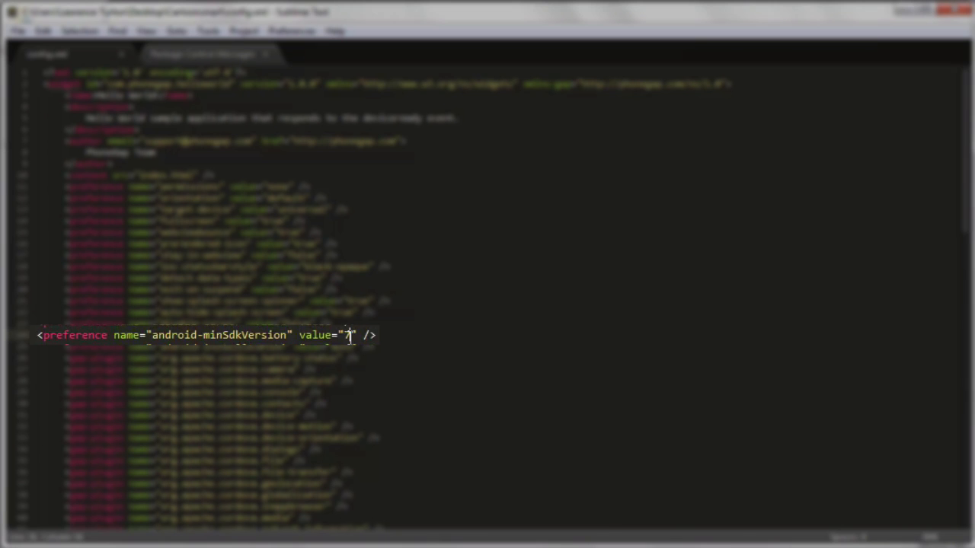
{"action": "key", "text": "BackSpace"}
{"action": "type", "text": "14"}
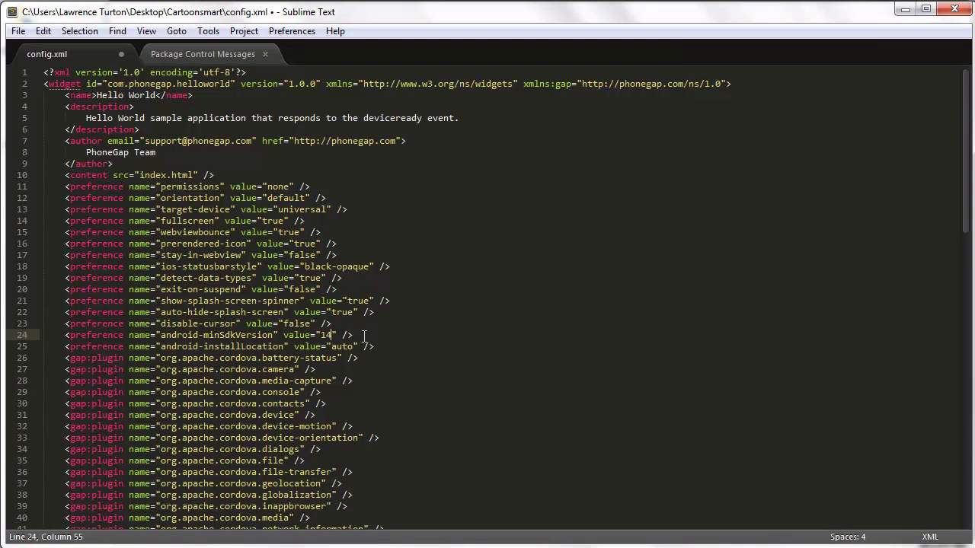
{"action": "key", "text": "ctrl+s"}
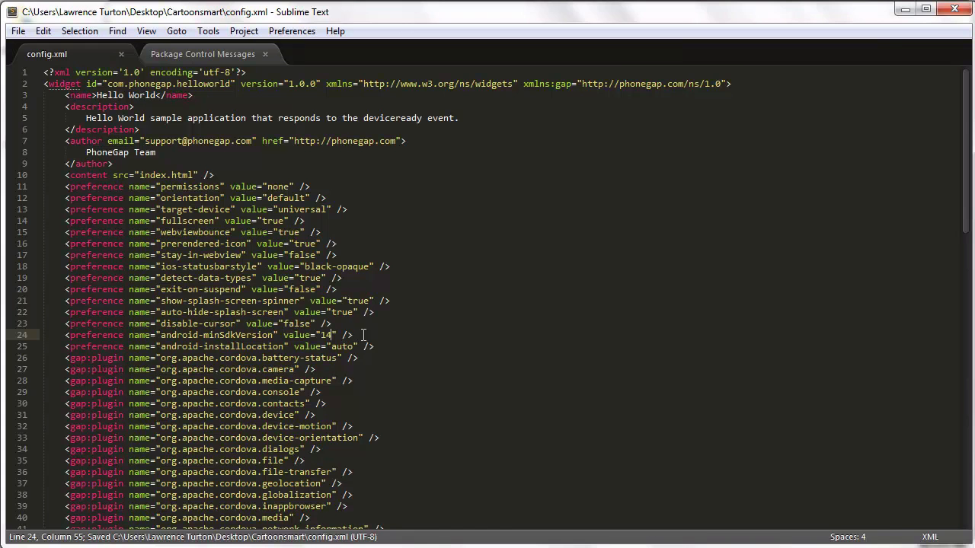
{"action": "left_click", "coordinate": [954, 9]}
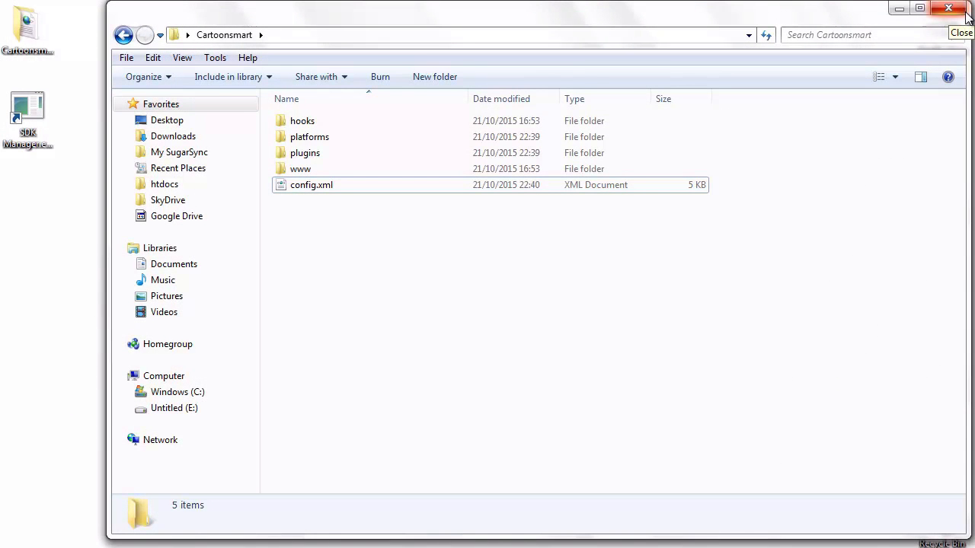
{"action": "left_click", "coordinate": [965, 12]}
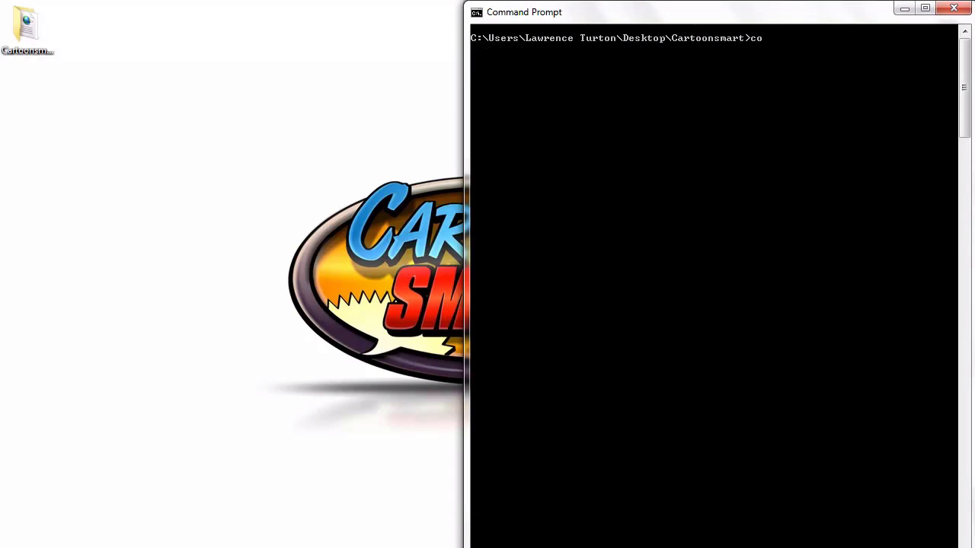
In the Command Prompt, launch the app on the emulator with cordova run android --target="Nexus_6" and dismiss the emulator's Launcher error.
{"action": "type", "text": "rdova run android"}
{"action": "key", "text": "Return"}
{"action": "type", "text": "--"}
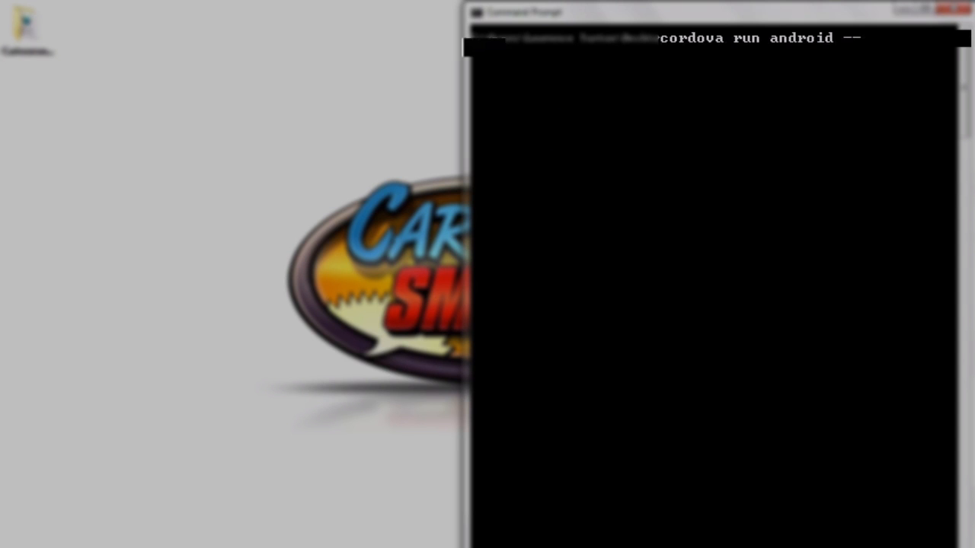
{"action": "type", "text": "target=\"\""}
{"action": "key", "text": "Left"}
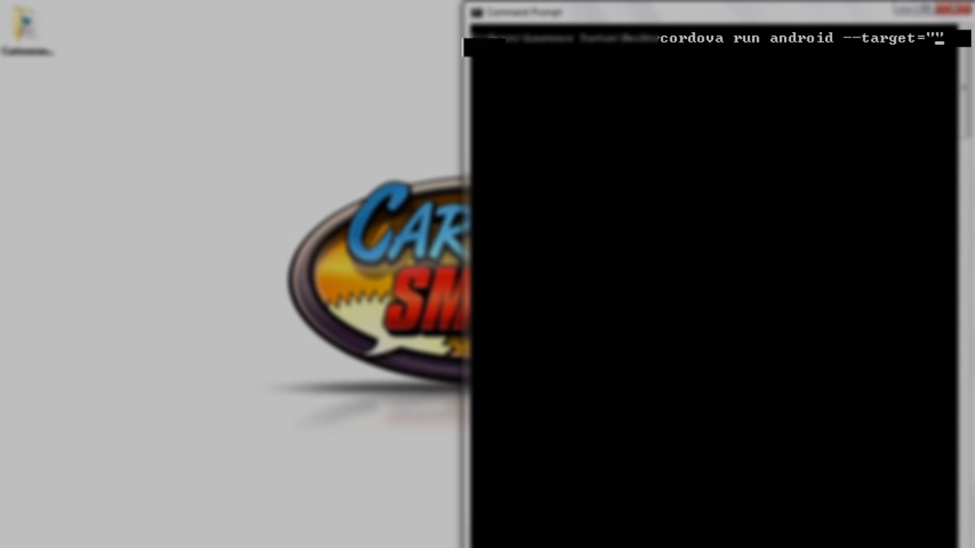
{"action": "type", "text": "Nexus_6"}
{"action": "key", "text": "Return"}
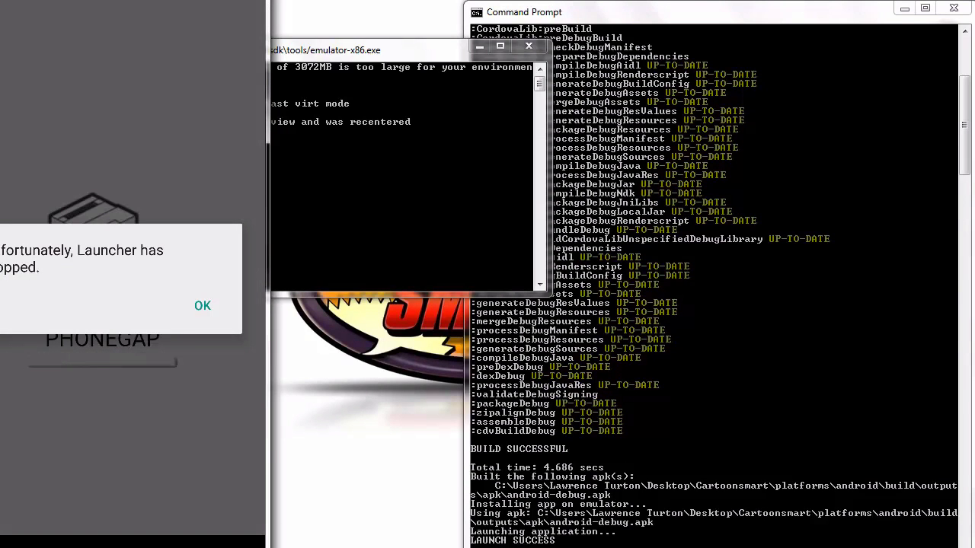
{"action": "left_click", "coordinate": [204, 306]}
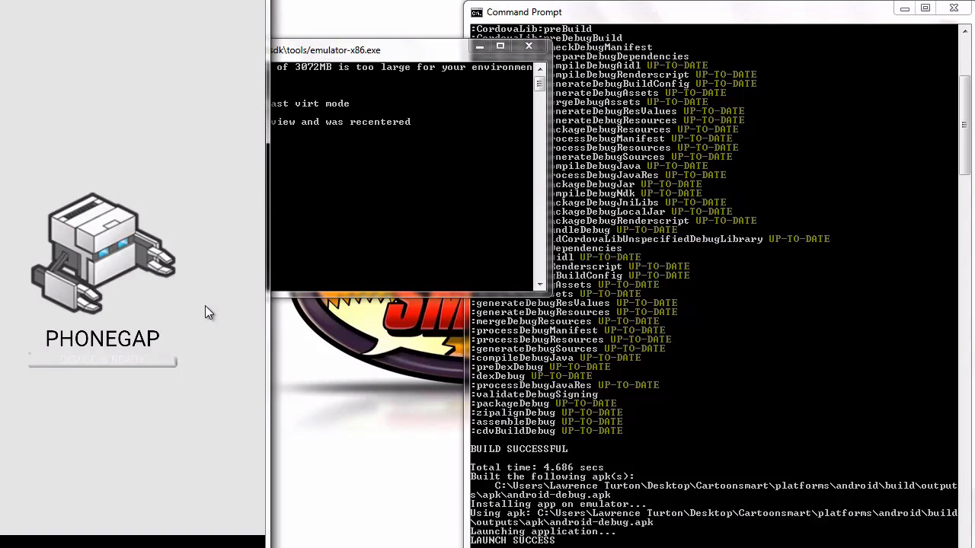